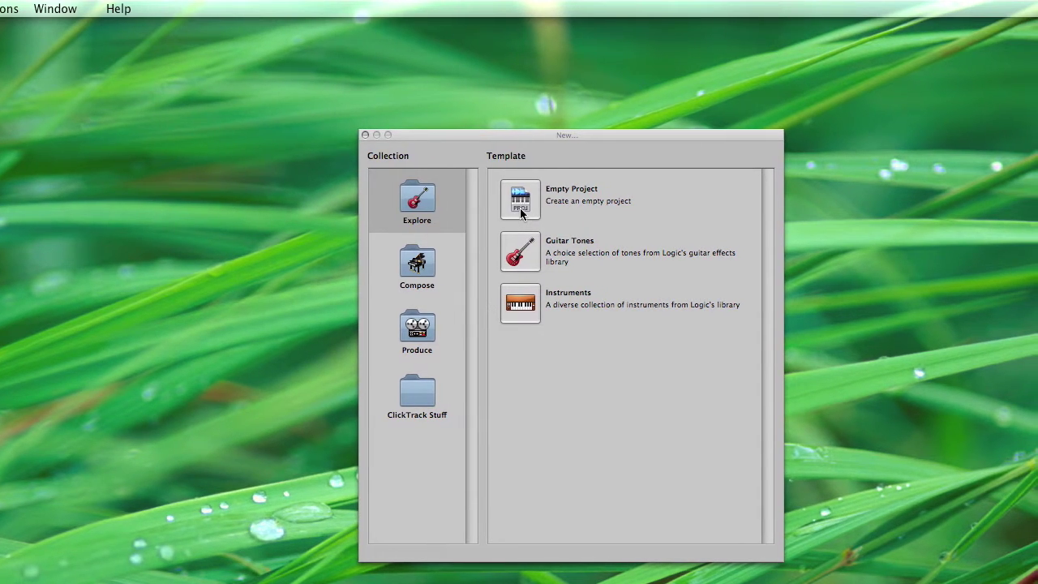
Create an empty project with one mono audio track and place "U2 - The Electric Co BT.mp3" on it at bar 1
left_click(550, 192)
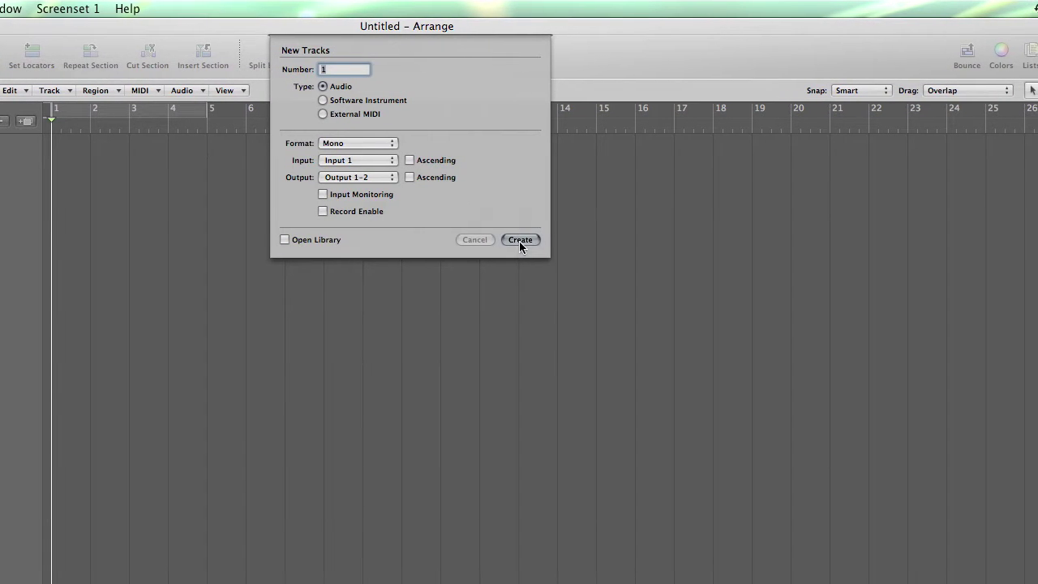
left_click(523, 240)
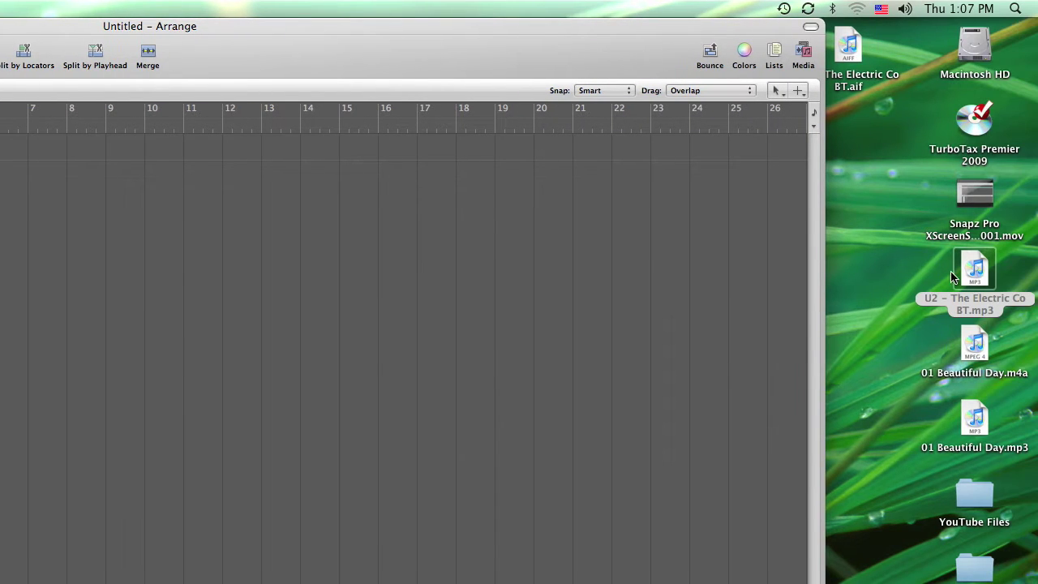
left_click_drag(969, 269, 0, 129)
left_click_drag(307, 128, 229, 151)
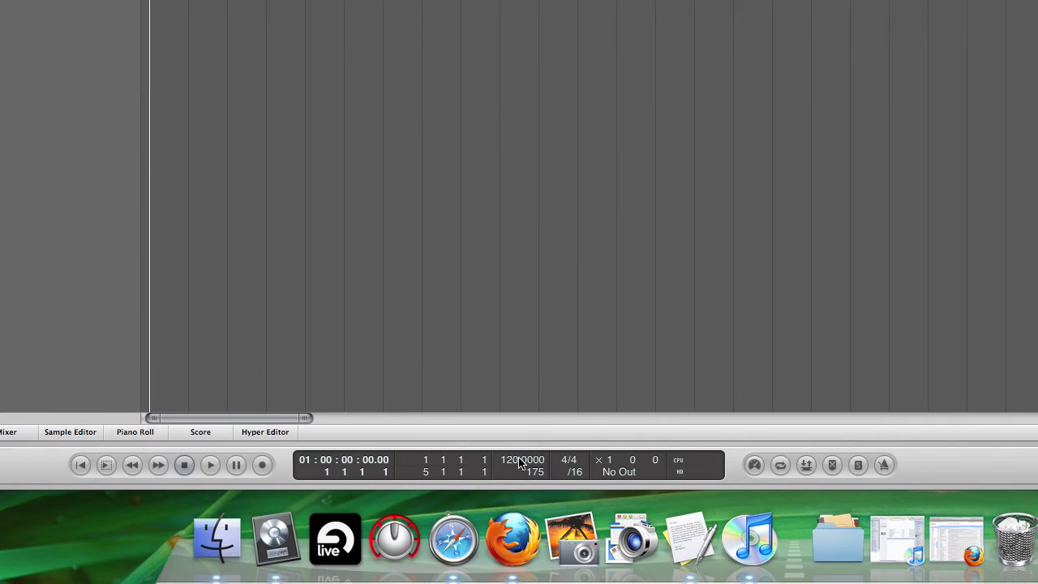
Set the project tempo to 152 BPM
double_click(520, 461)
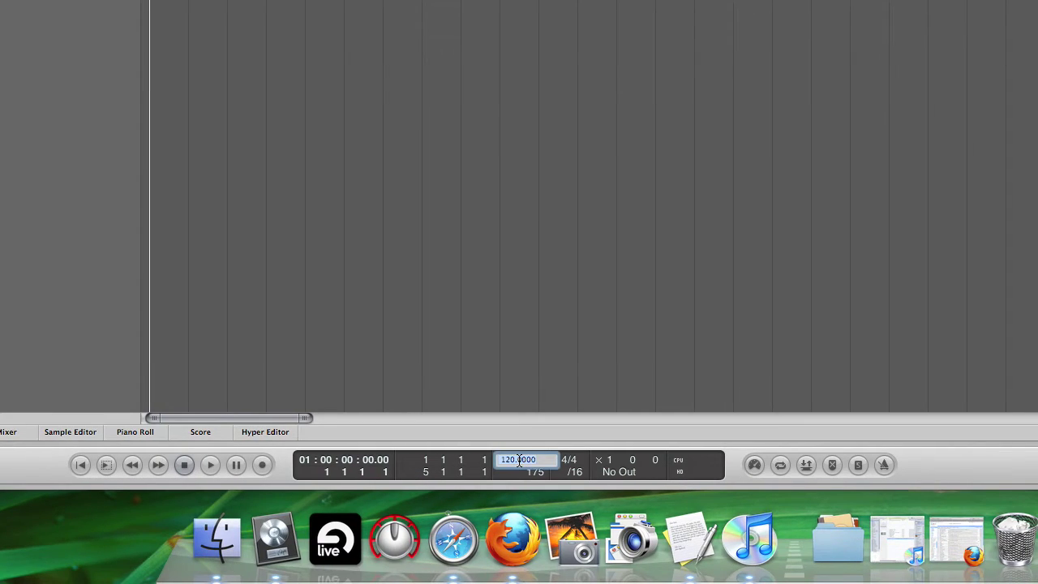
type("152")
key("Return")
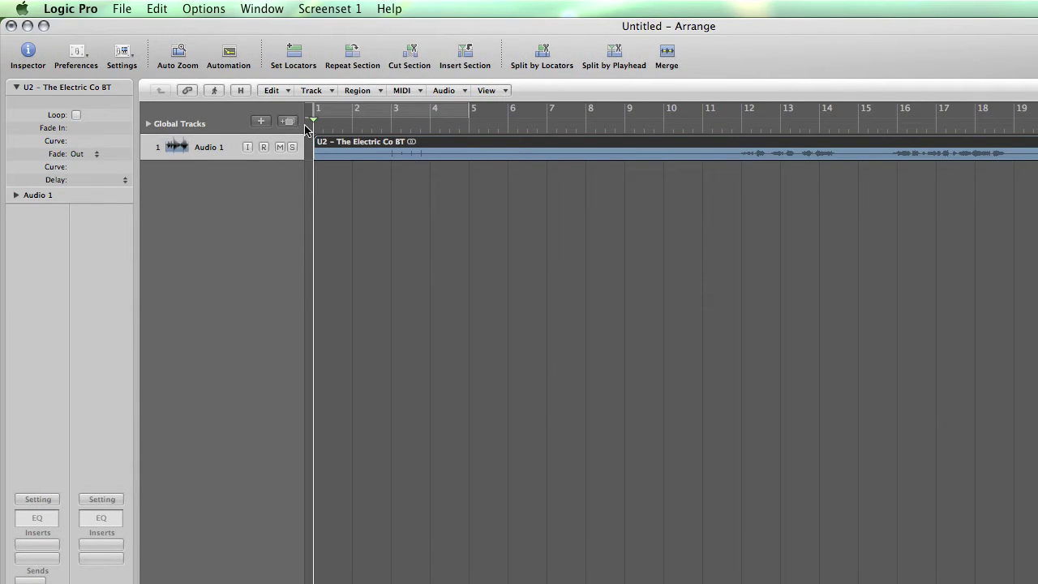
Add one External MIDI track and assign it to Channel 1 of the E-MU XMidi1X1 Midi Out device
left_click(330, 91)
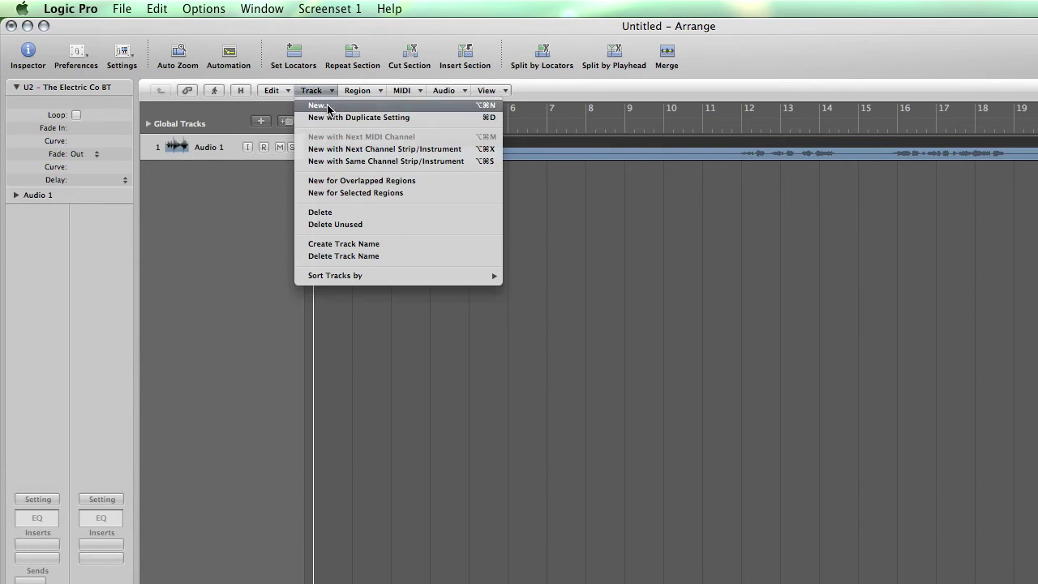
left_click(328, 106)
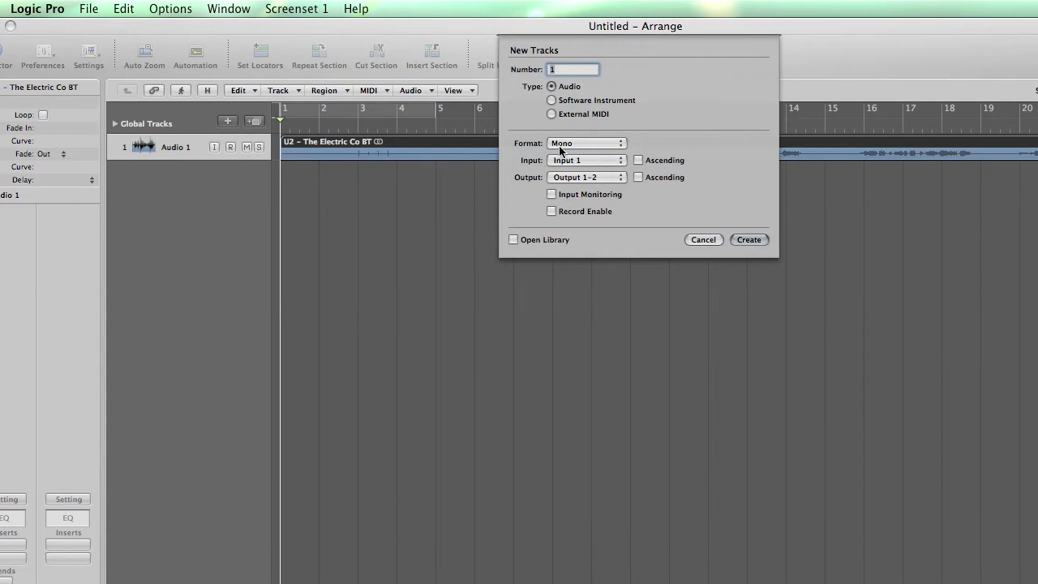
left_click(525, 114)
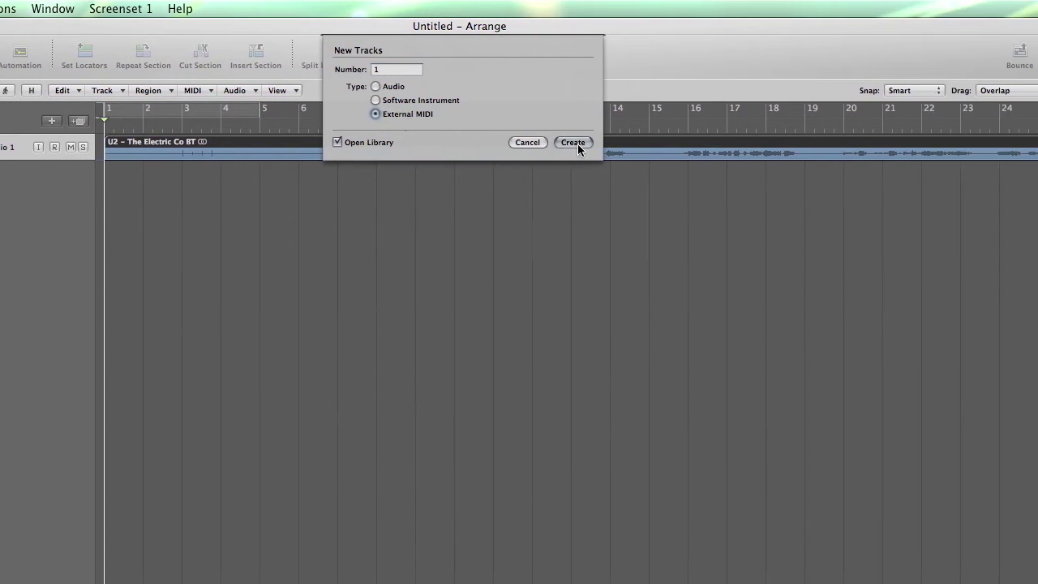
left_click(523, 143)
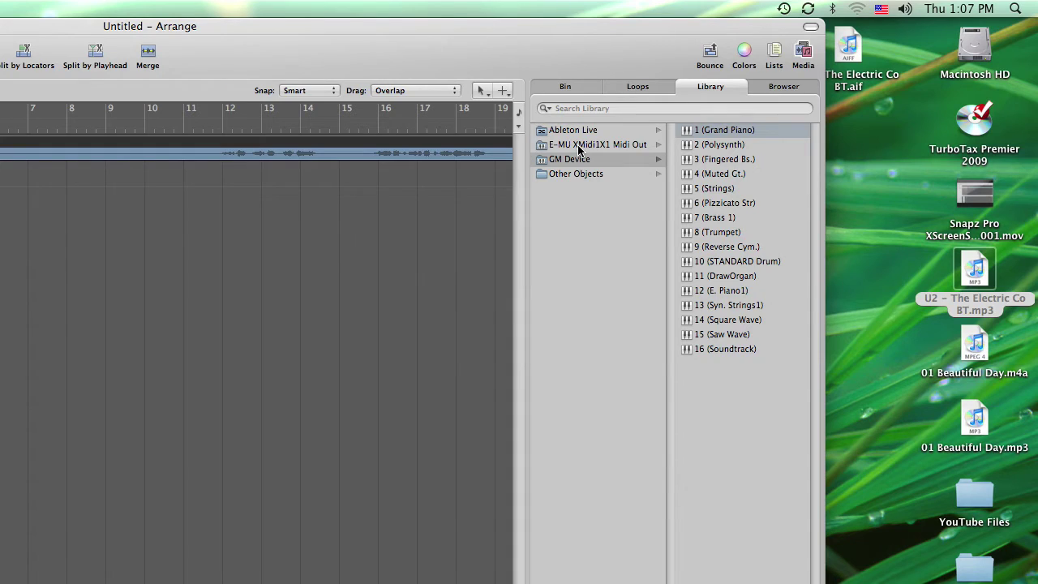
left_click(581, 148)
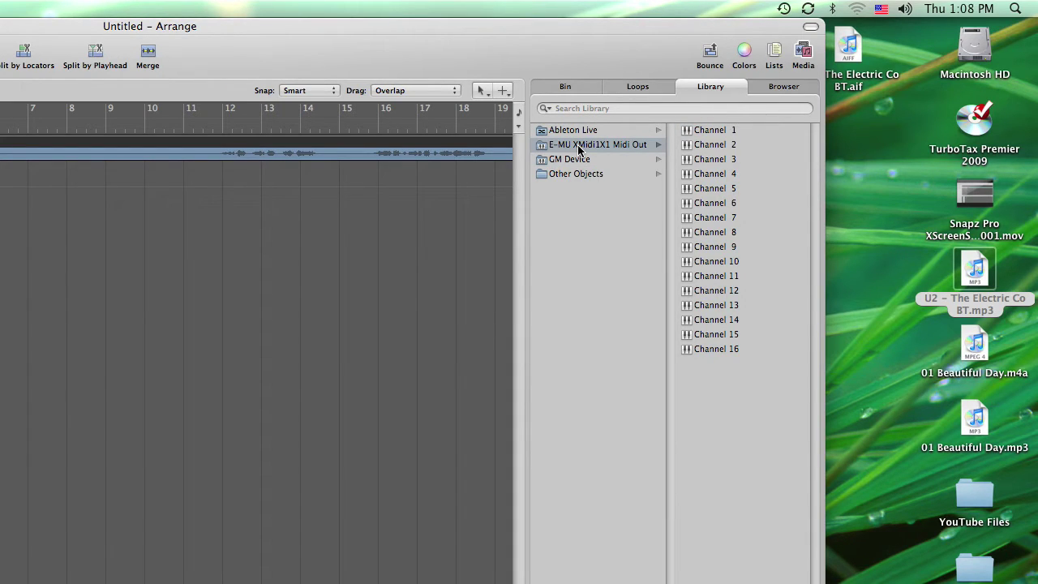
left_click(708, 134)
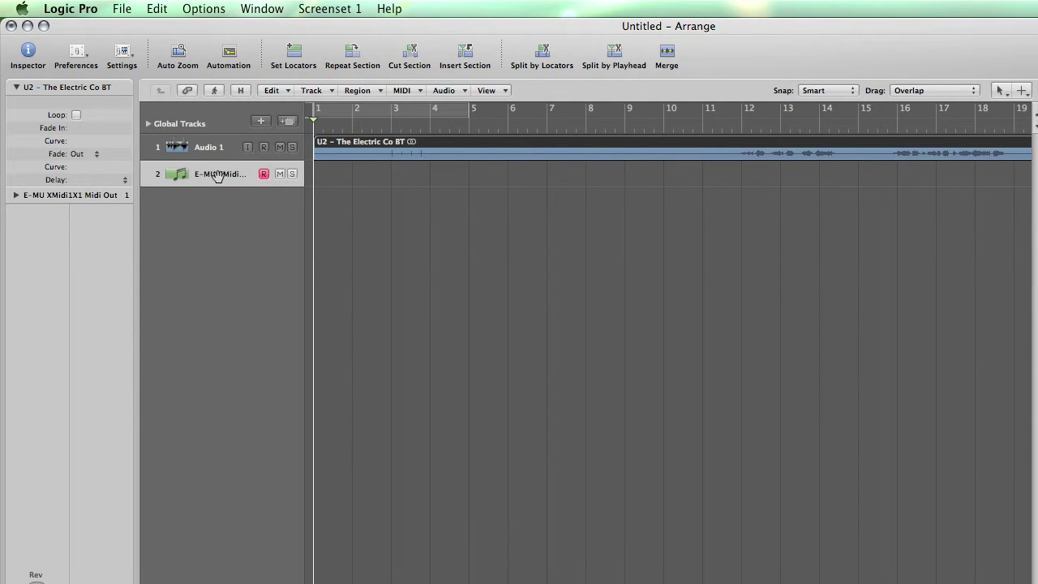
Create an empty MIDI region at bar 1 on the E-MU track and extend it to about bar 60
left_click(217, 176)
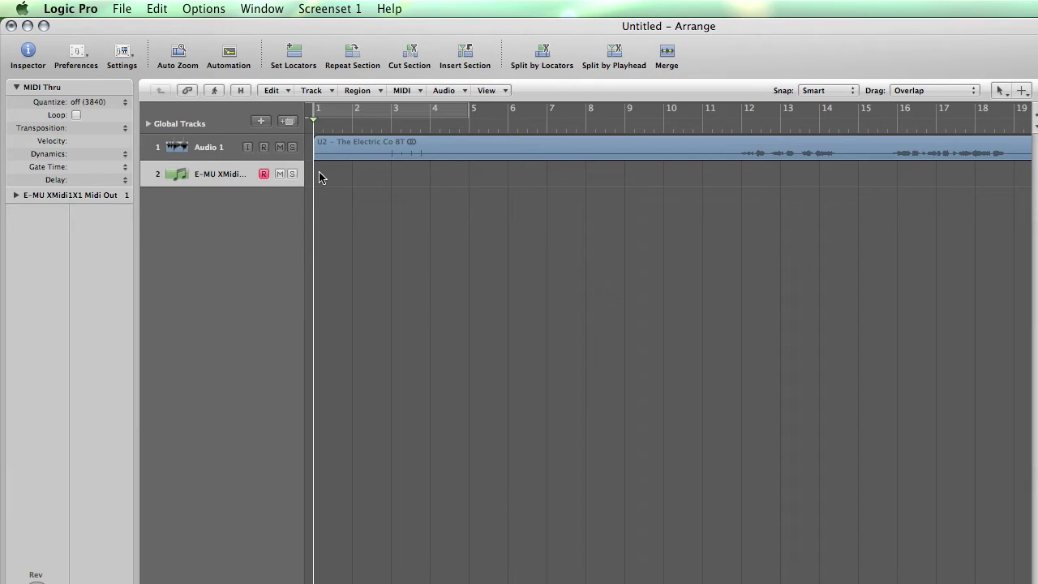
right_click(321, 177)
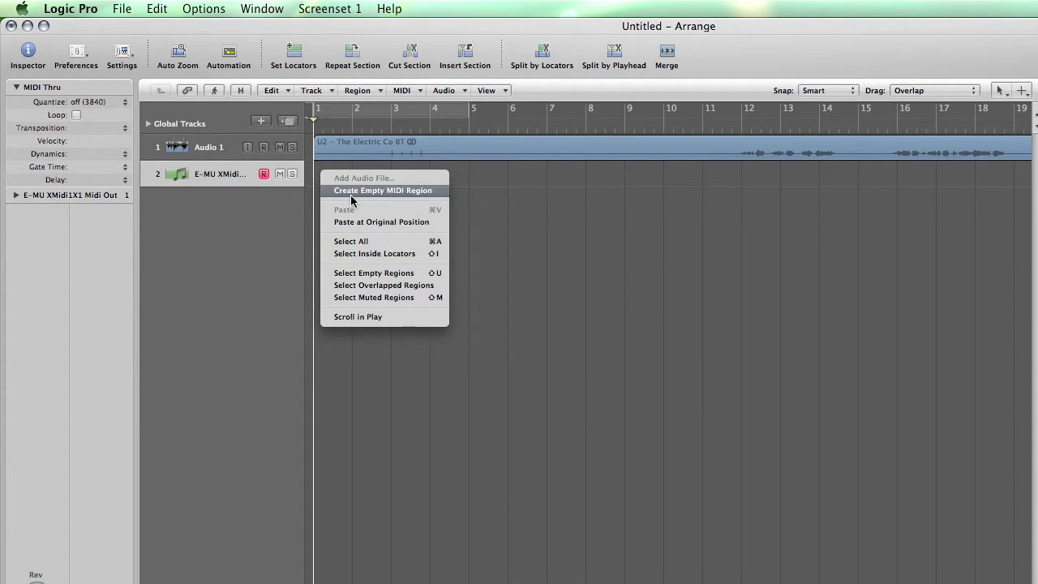
left_click(350, 192)
left_click_drag(377, 181, 401, 191)
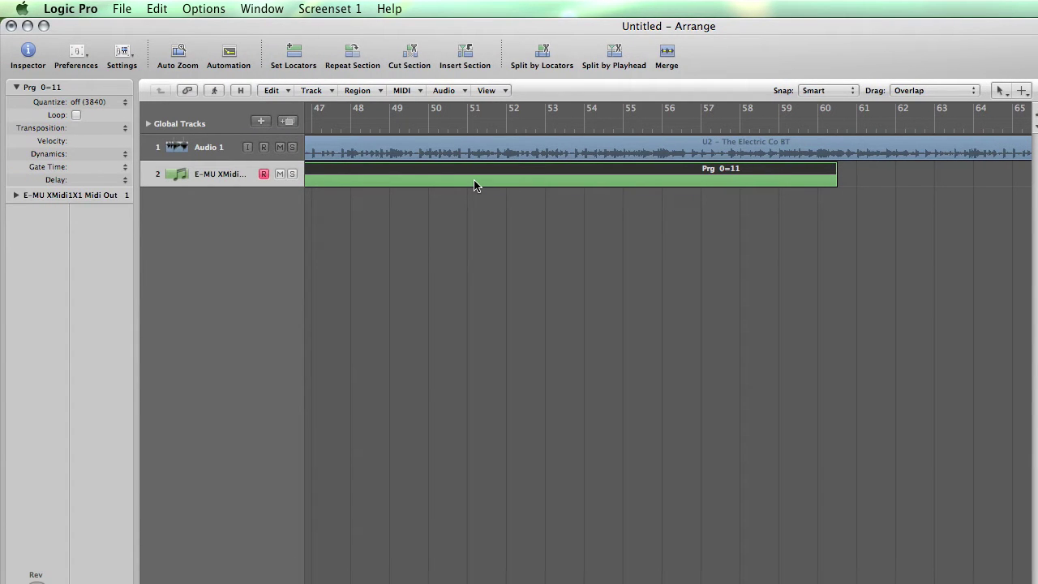
scroll(475, 183, "left", 15)
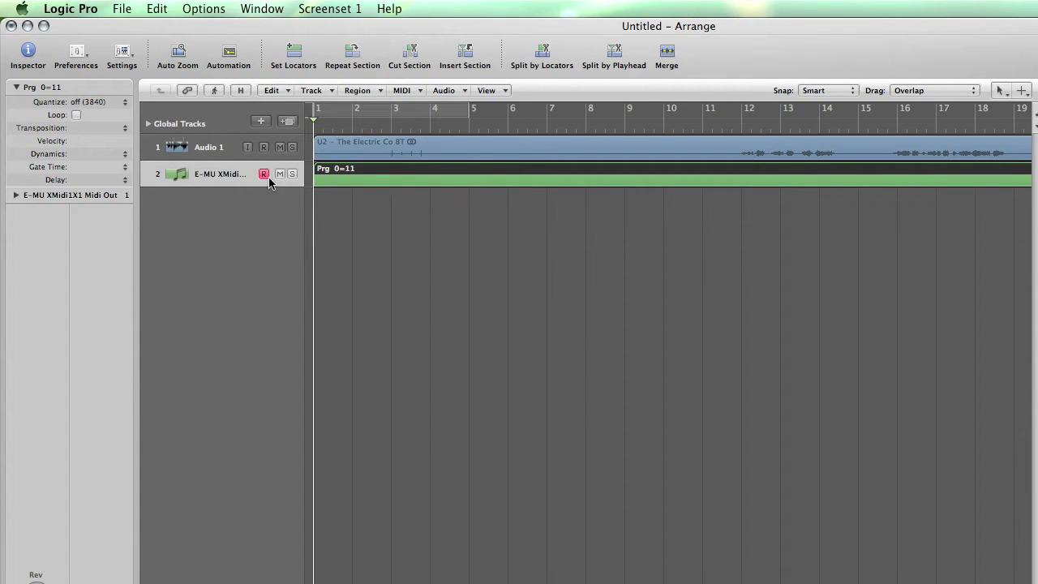
Name the E-MU device's first two programs "Magnificent Fuzz" and "Magnificent"
double_click(211, 175)
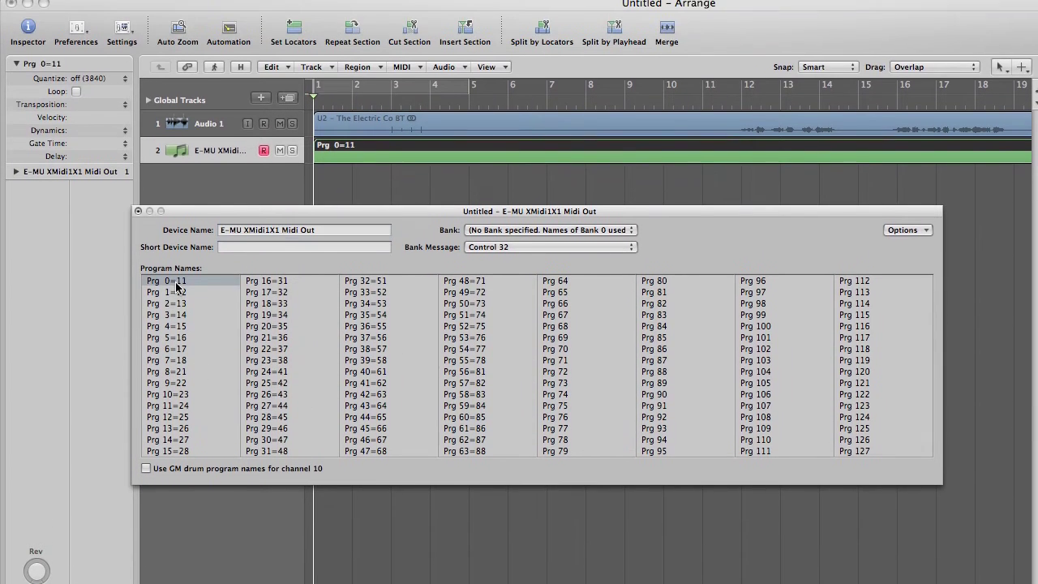
double_click(166, 230)
type("Magnificent Fuz")
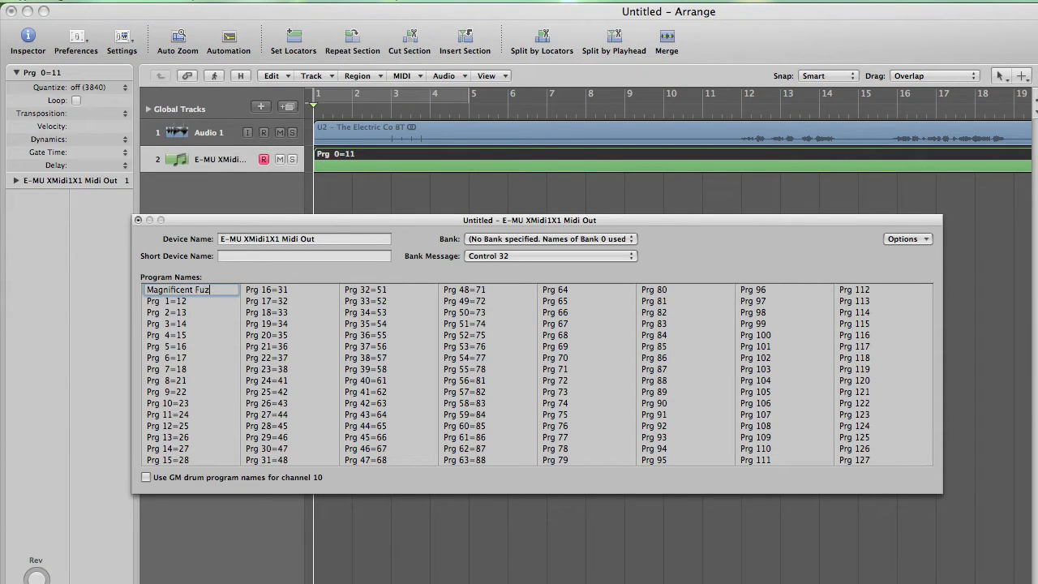
type("z")
double_click(177, 300)
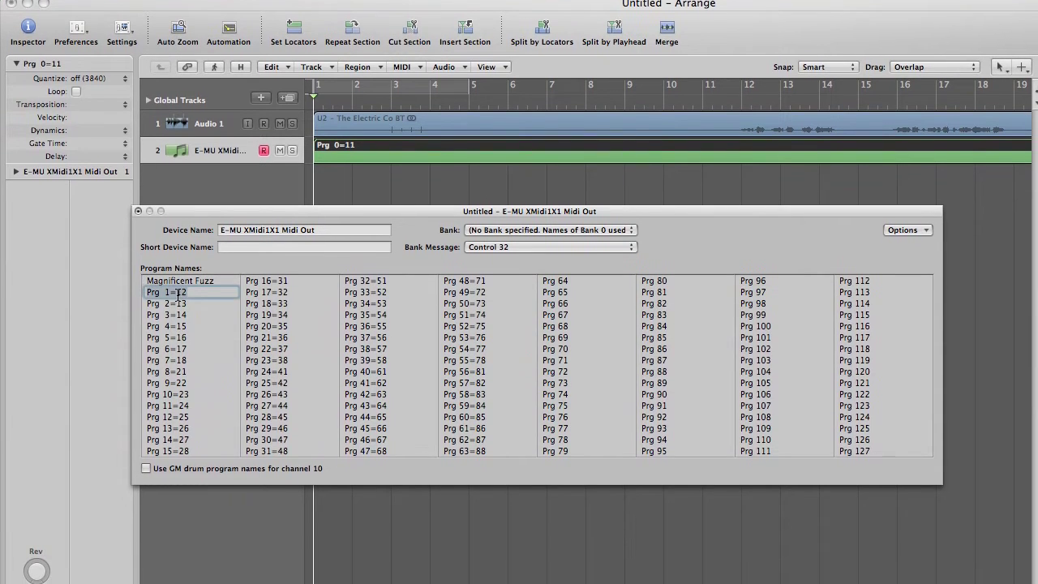
type("Magnificent")
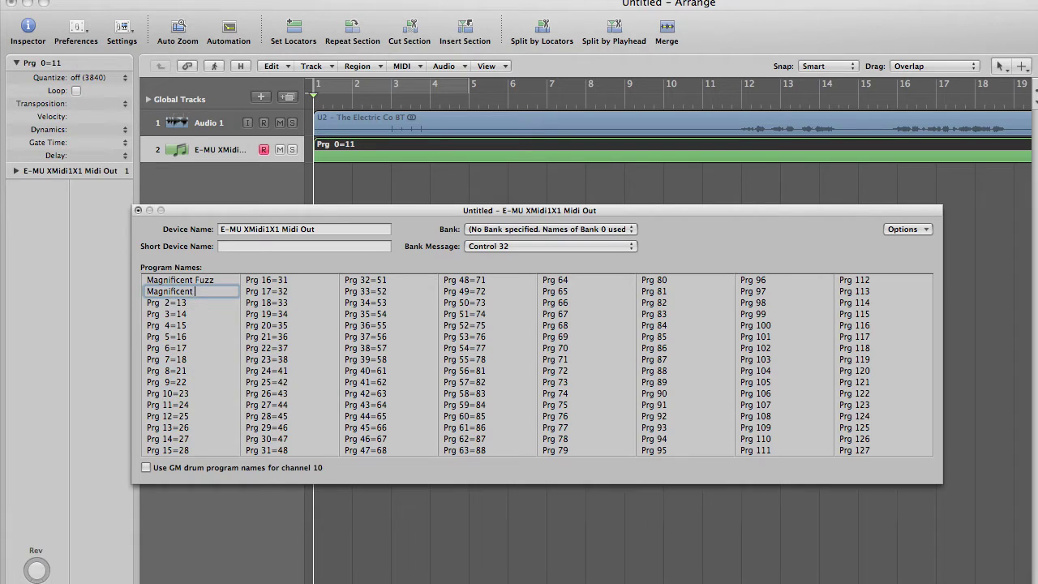
key("Return")
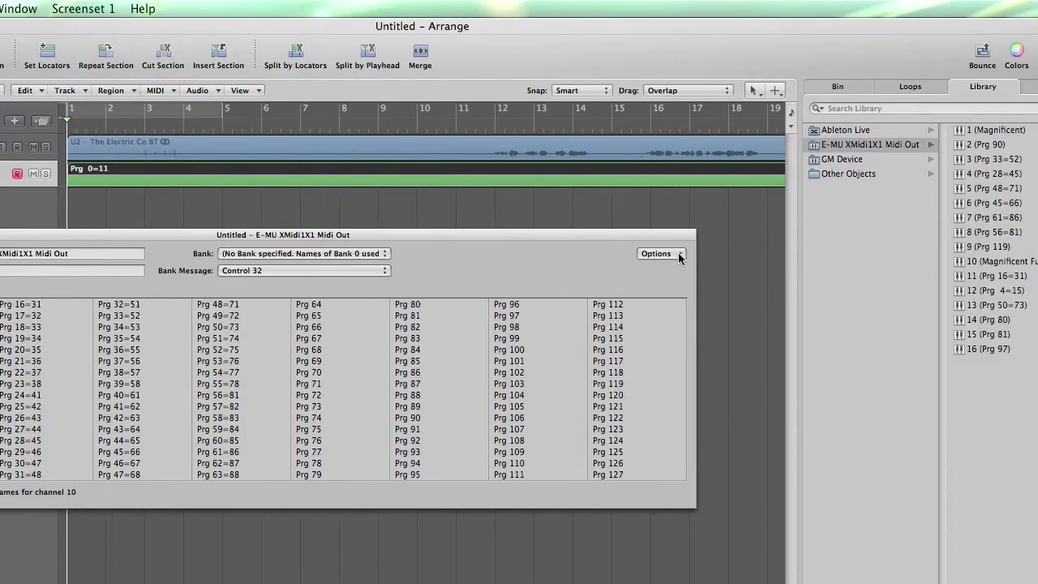
left_click(903, 228)
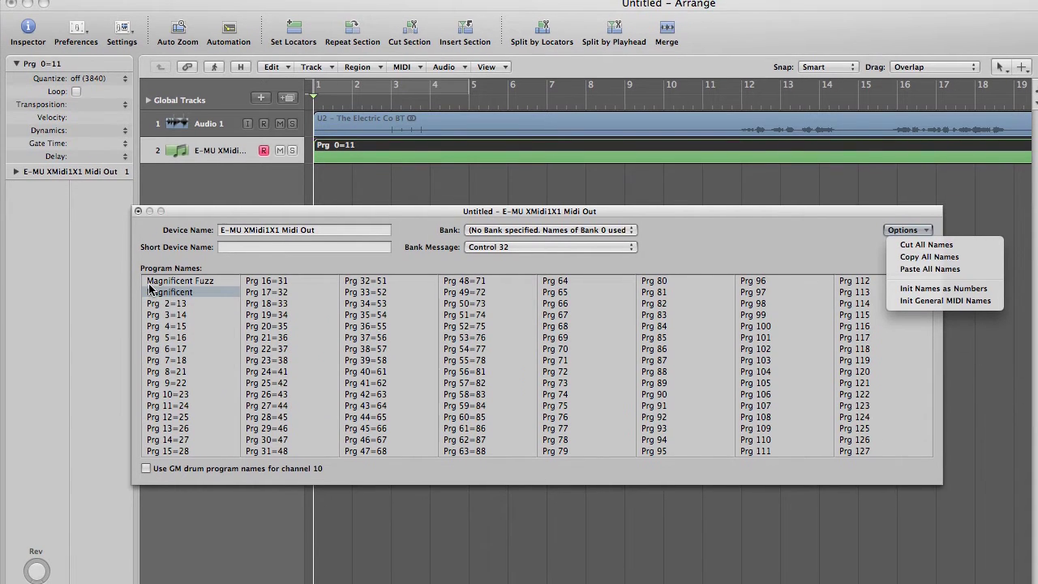
left_click(125, 287)
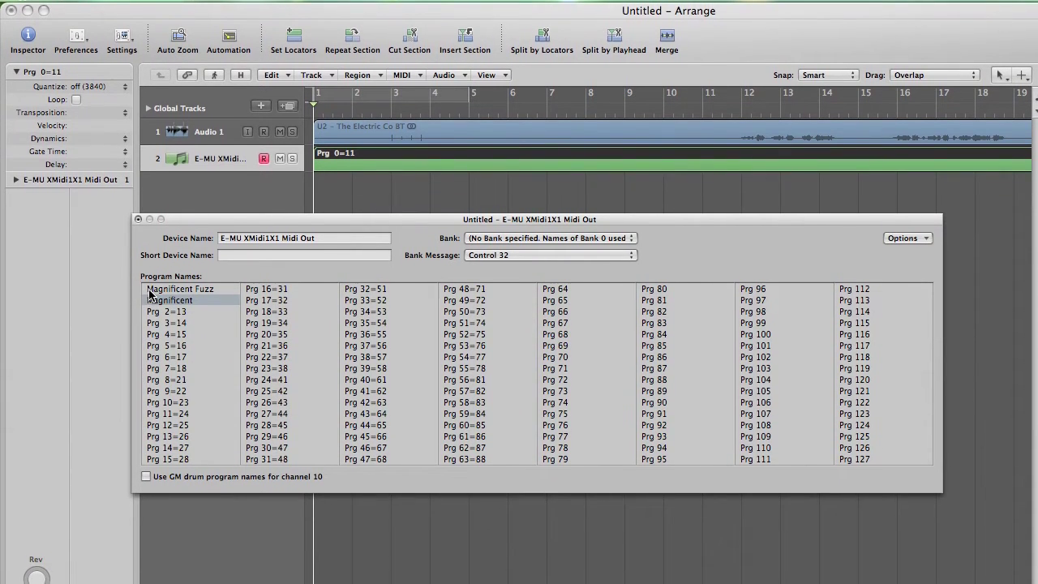
Rename the first two programs "0 - Mag Fuzz" and "1 - Magnificent", then close the program names window
double_click(162, 293)
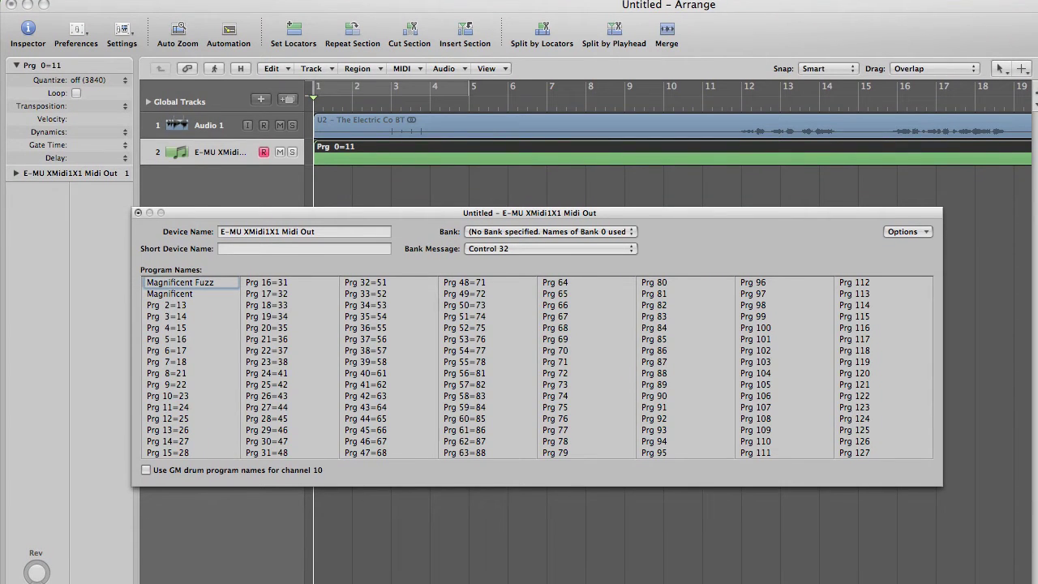
type("0")
type("-")
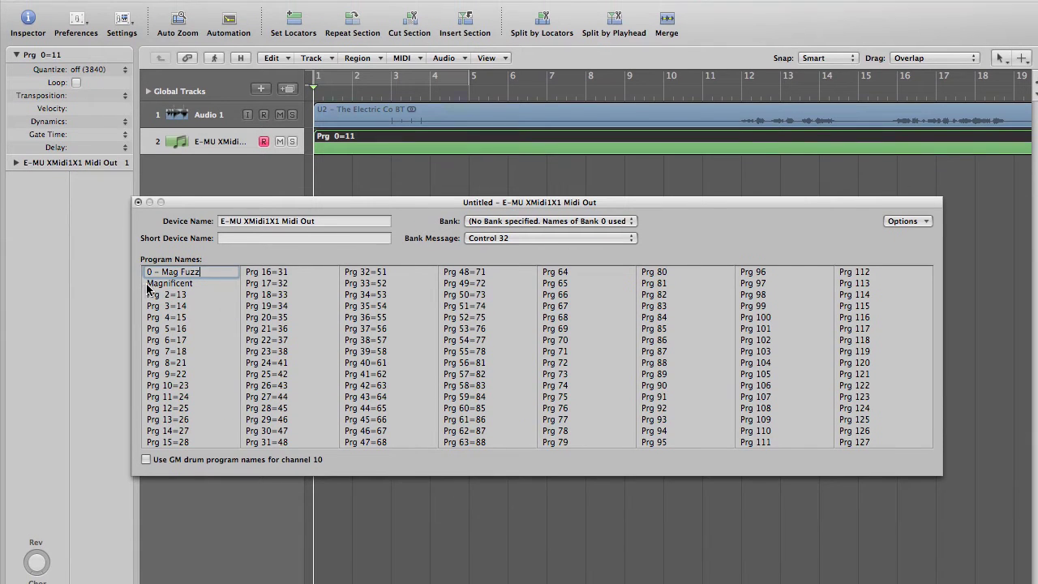
double_click(166, 294)
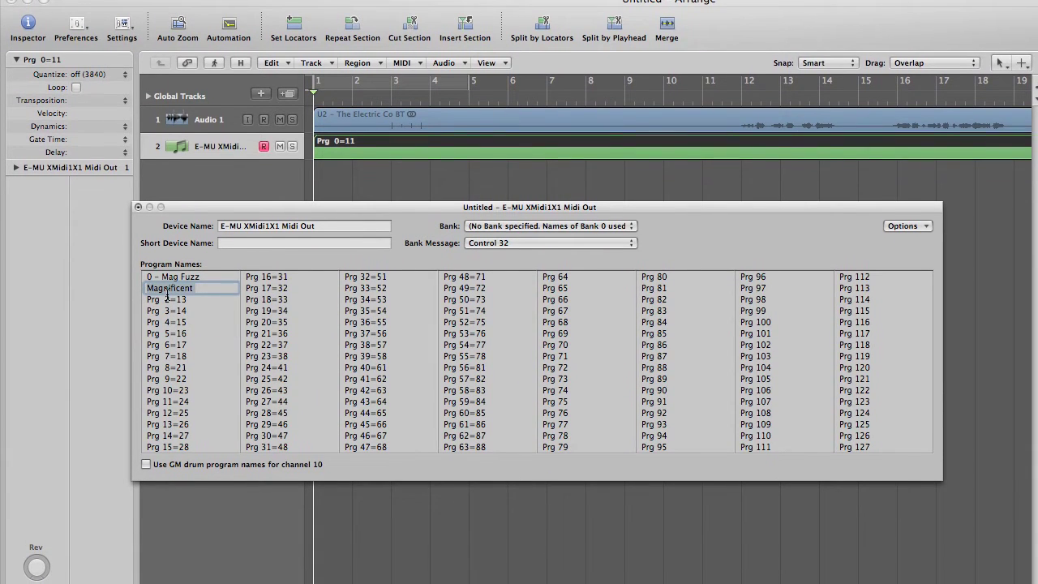
type("1 -")
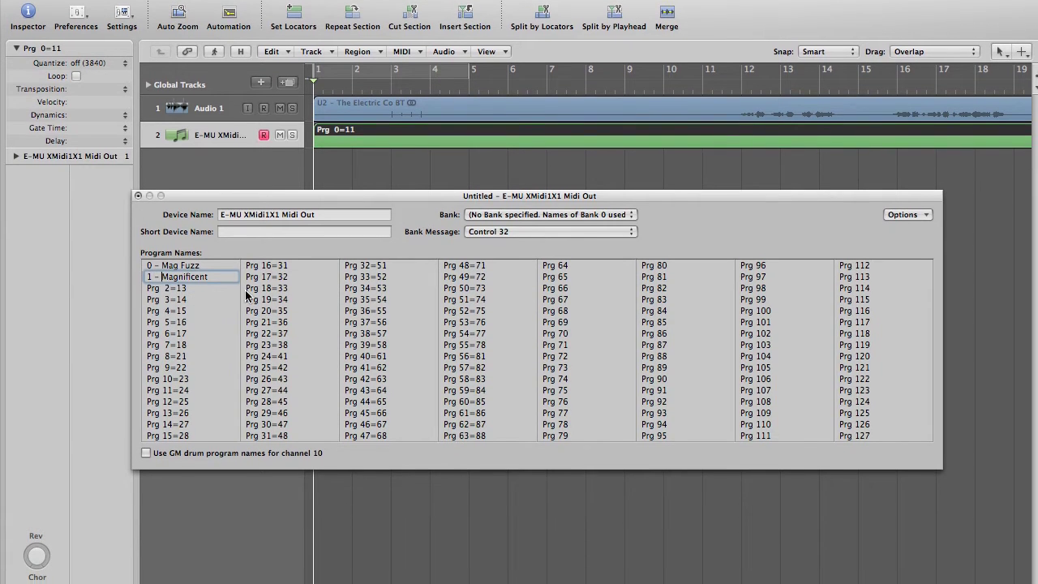
key("Return")
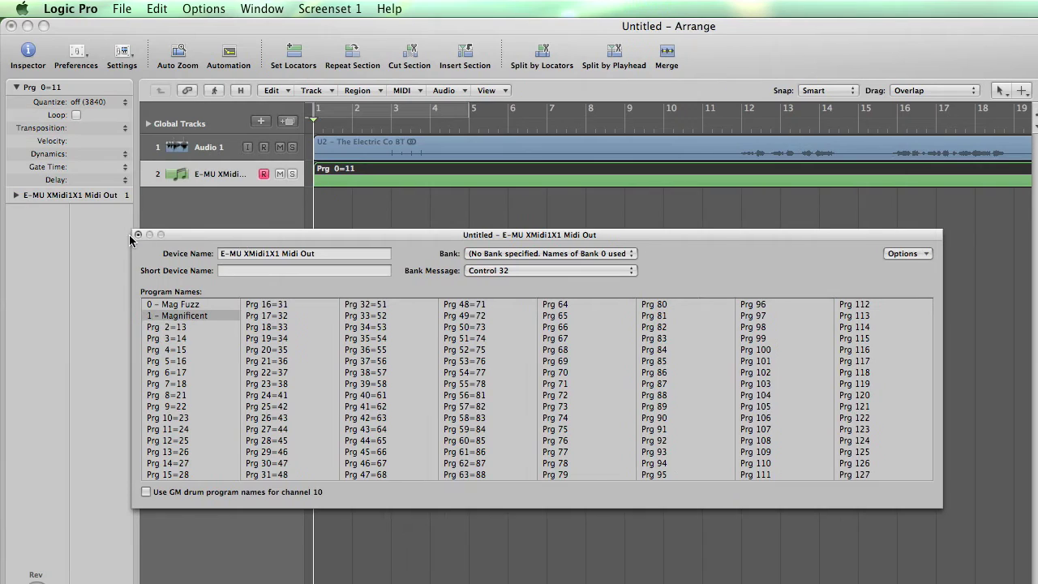
left_click(138, 235)
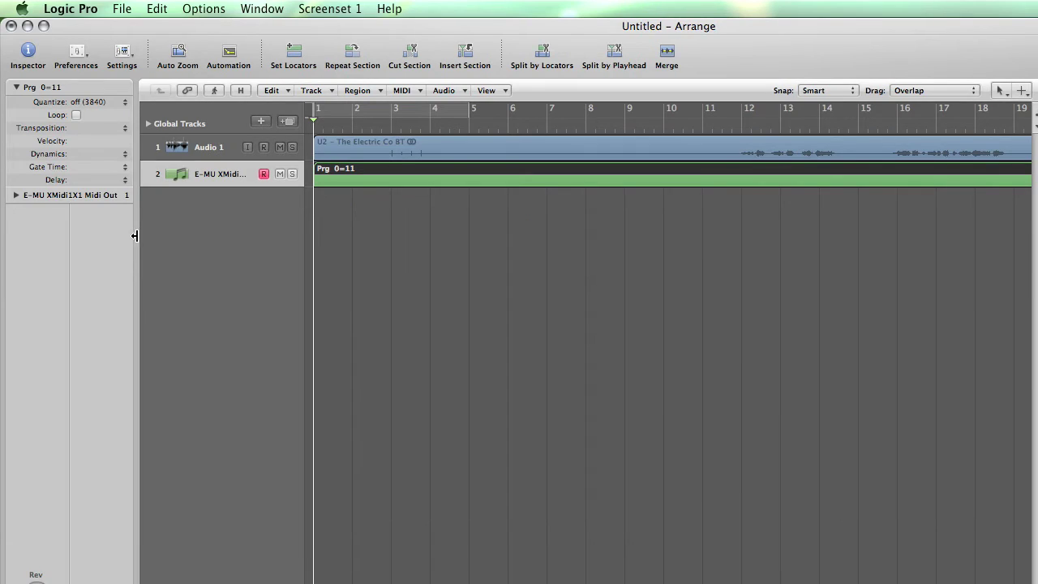
Open the Event List for the MIDI region on the E-MU track and enlarge its window
double_click(353, 173)
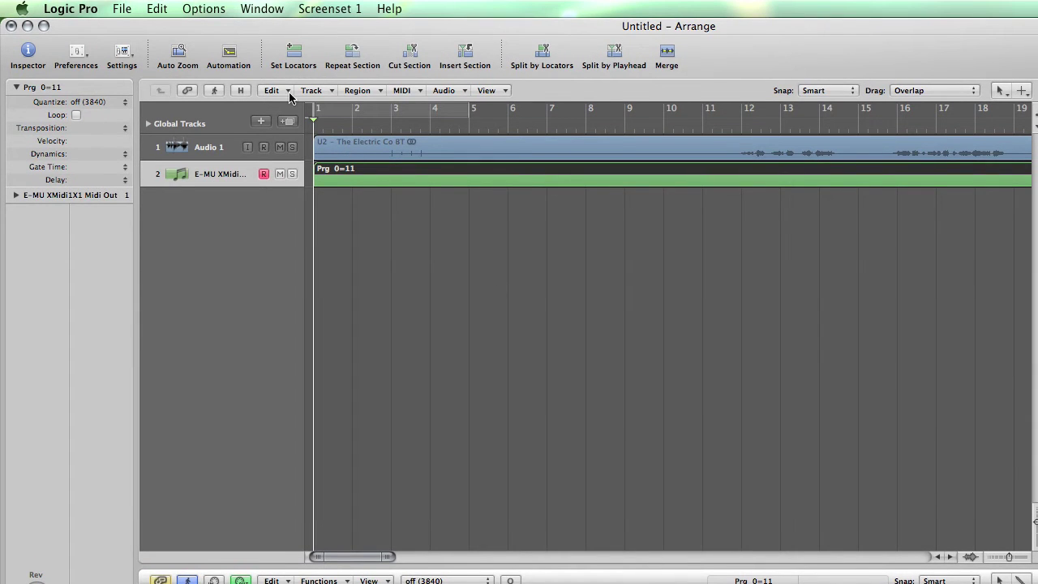
left_click(253, 11)
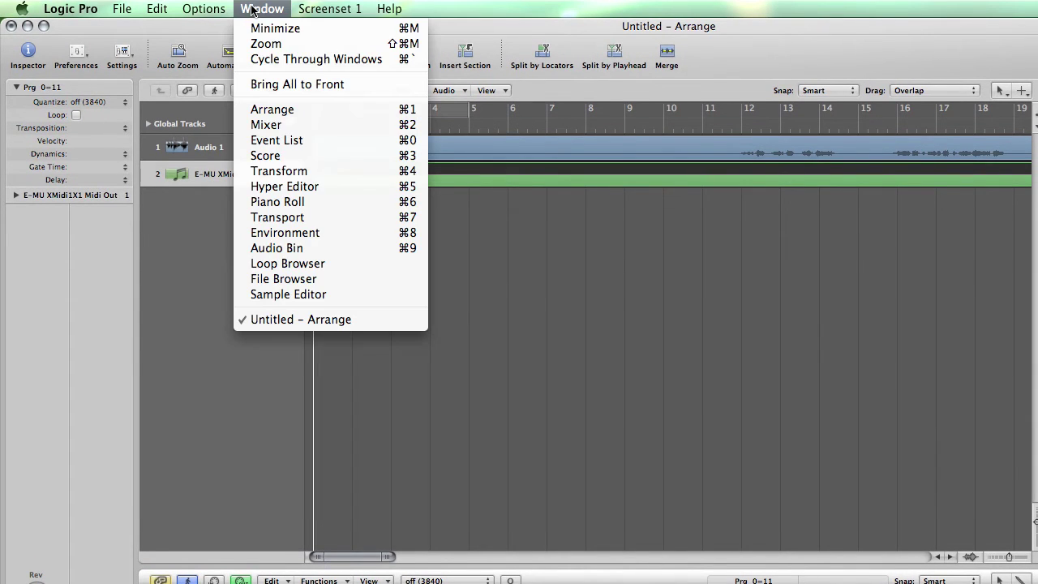
left_click(280, 142)
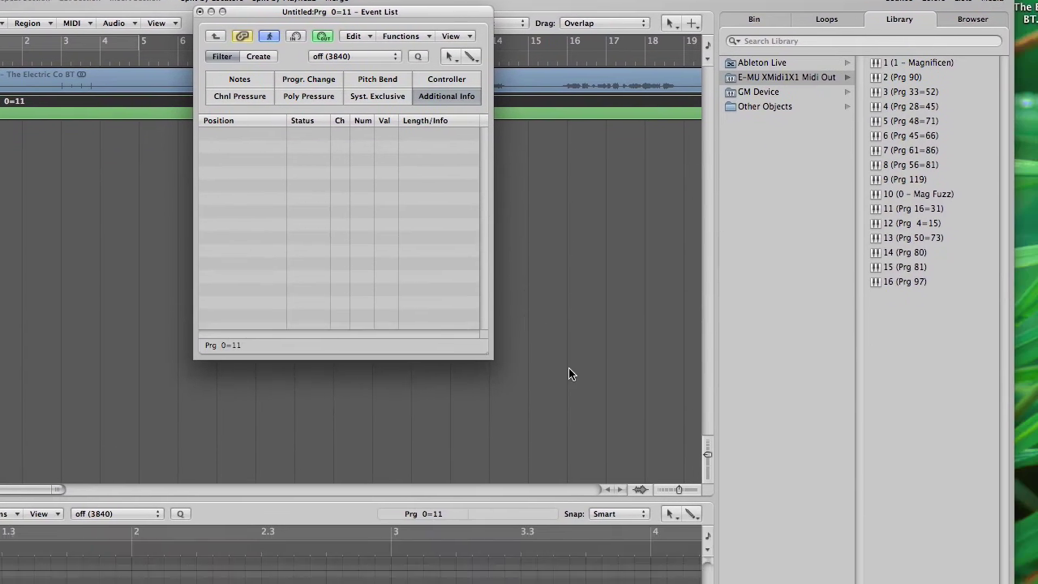
left_click_drag(568, 369, 603, 468)
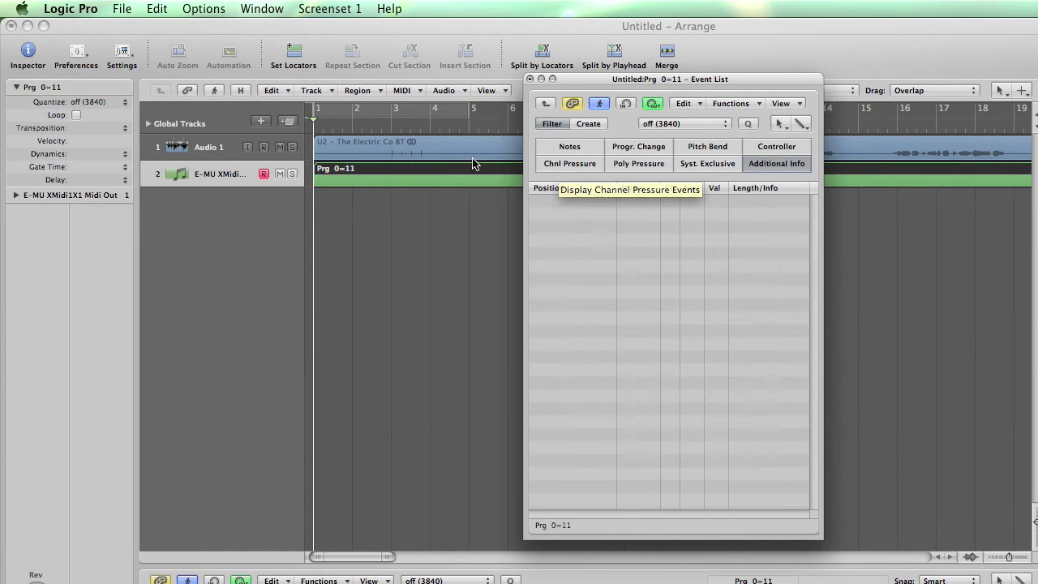
Insert a program change event into the E-MU track's MIDI region at bar 3
left_click(392, 133)
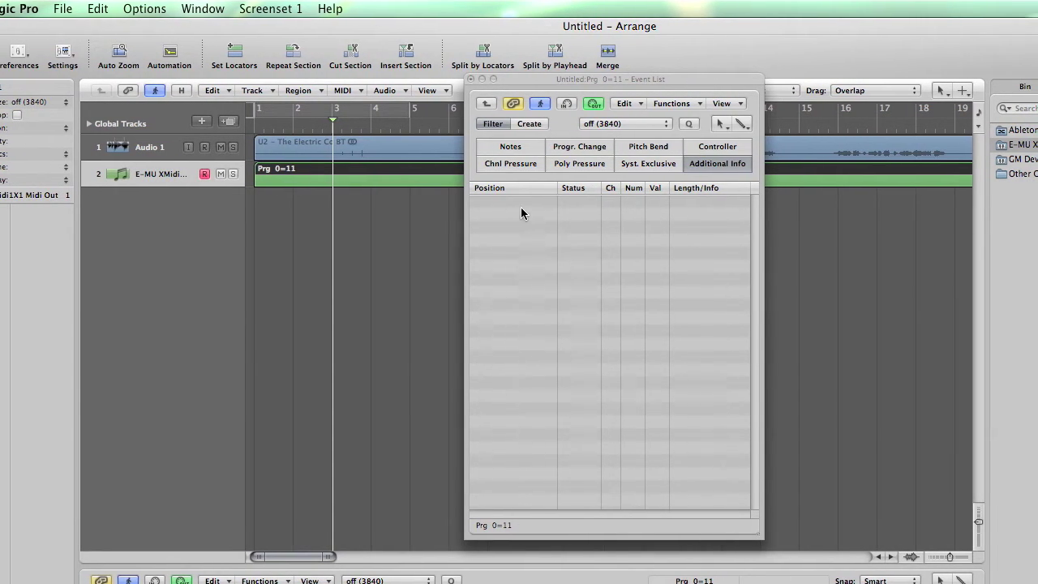
left_click(517, 125)
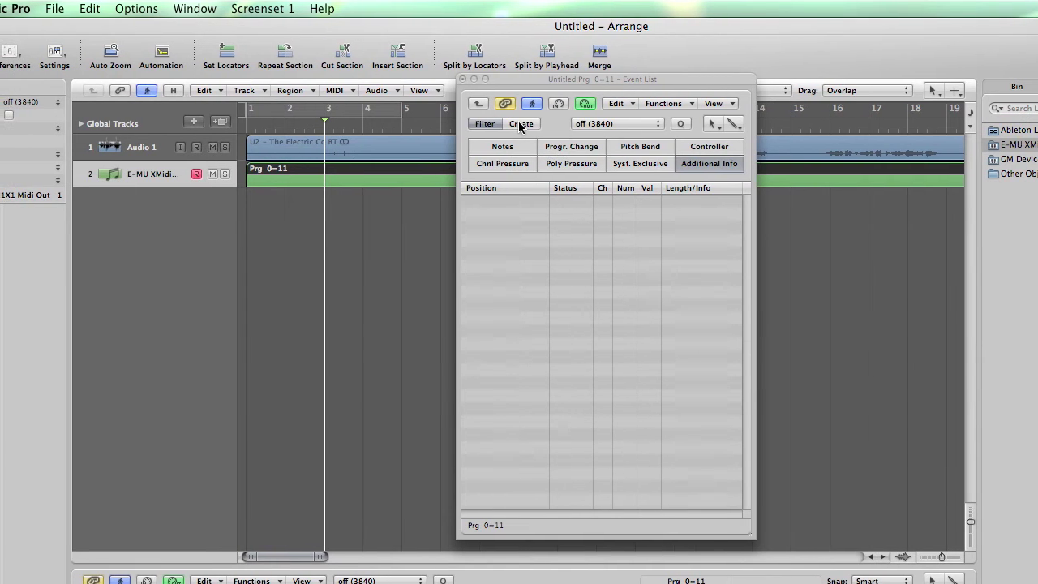
left_click(523, 146)
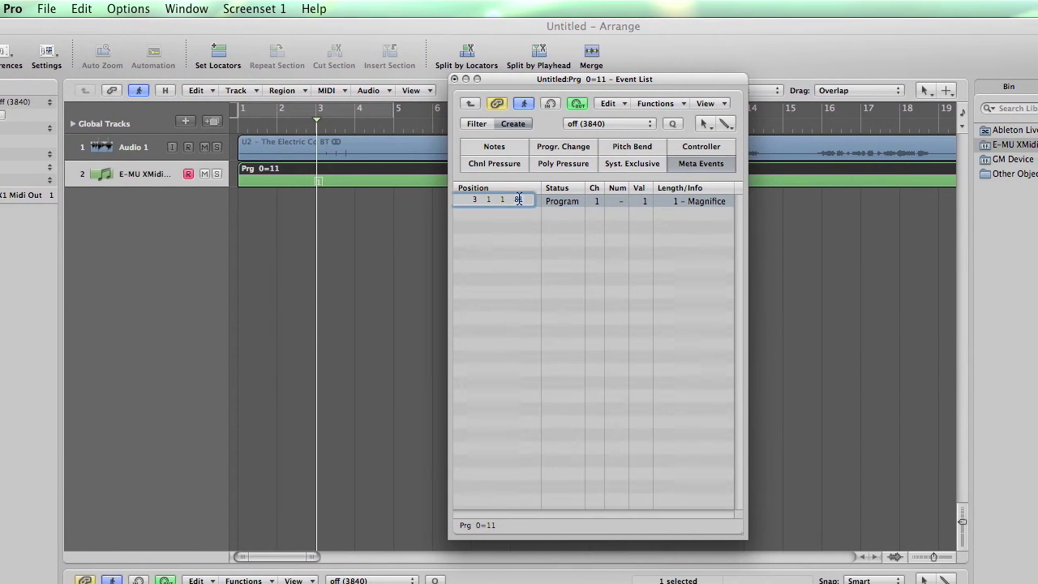
Set the program change's position to exactly 3 1 1 1 and its program to "0 - Mag Fuzz"
type("1")
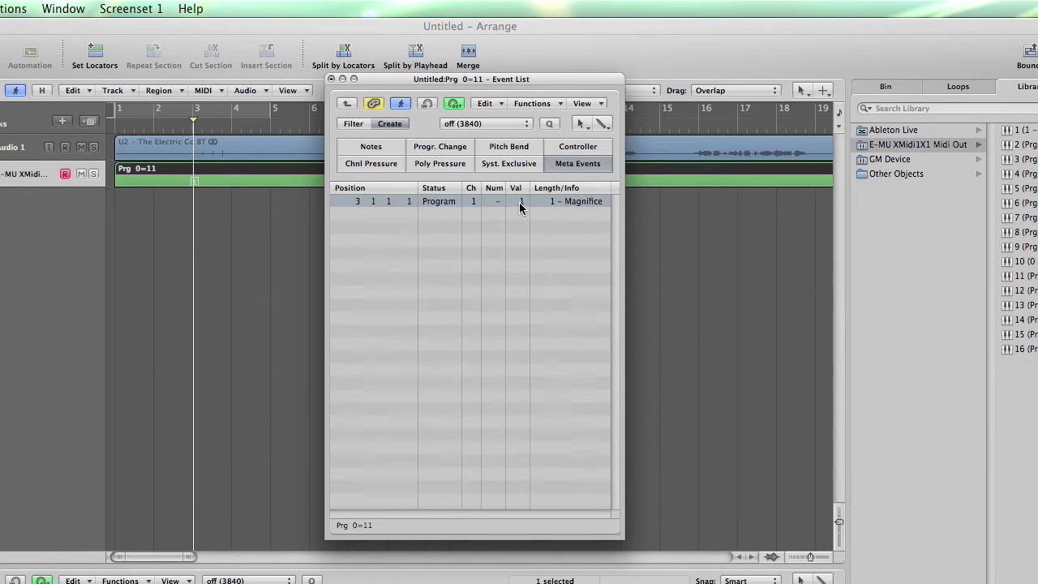
left_click(519, 203)
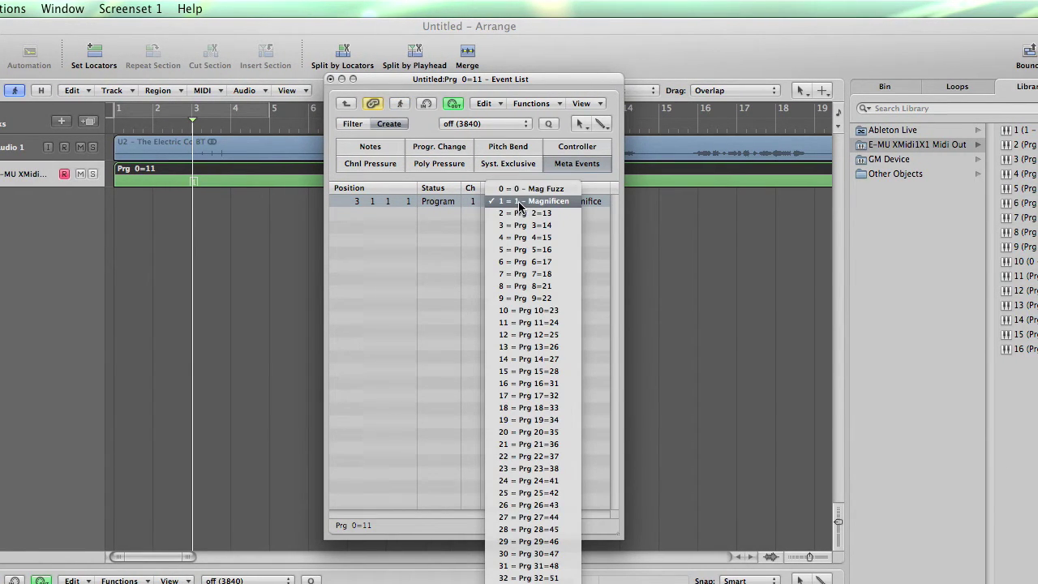
left_click(520, 189)
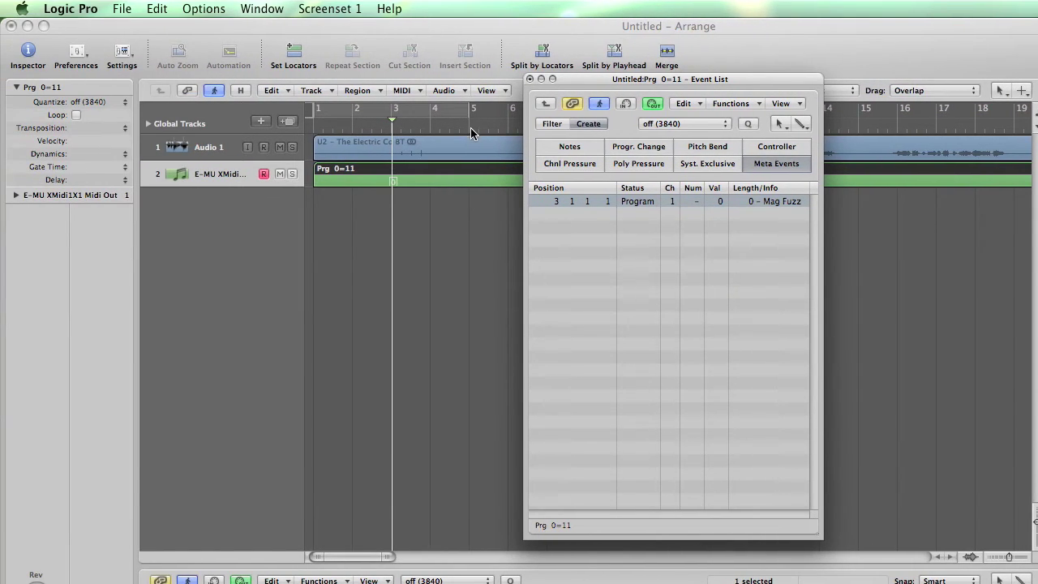
Insert a second program change at position 5 1 1 1 and set its program to "1 - Magnificent"
left_click(470, 128)
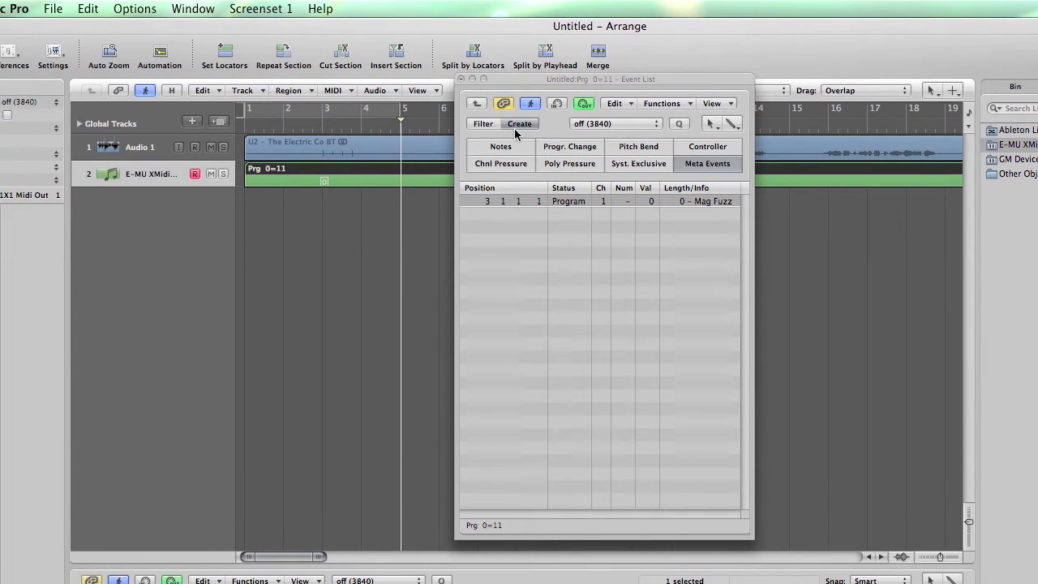
left_click(513, 123)
left_click(516, 124)
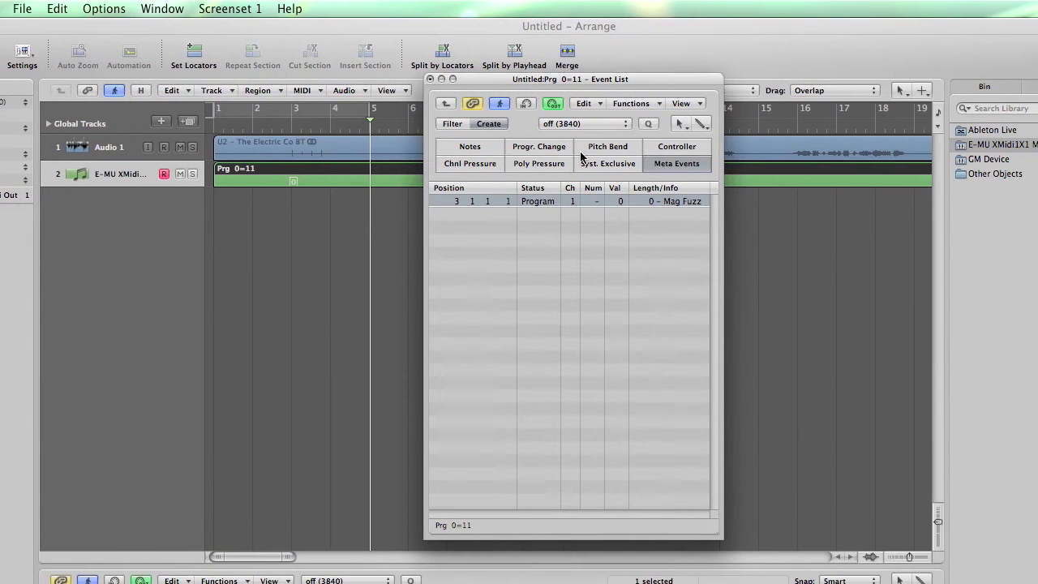
left_click(566, 147)
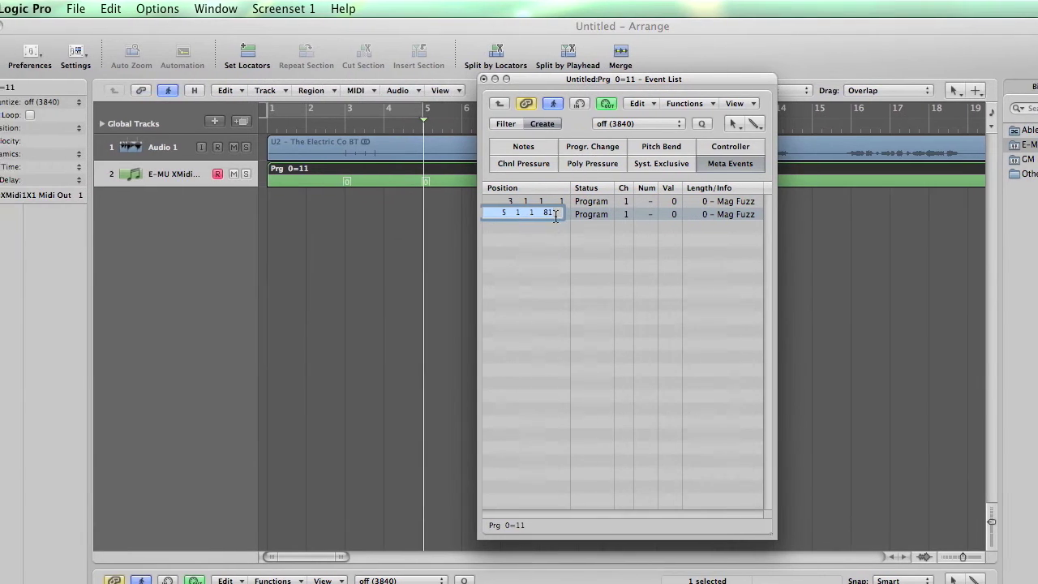
type("1")
key("Return")
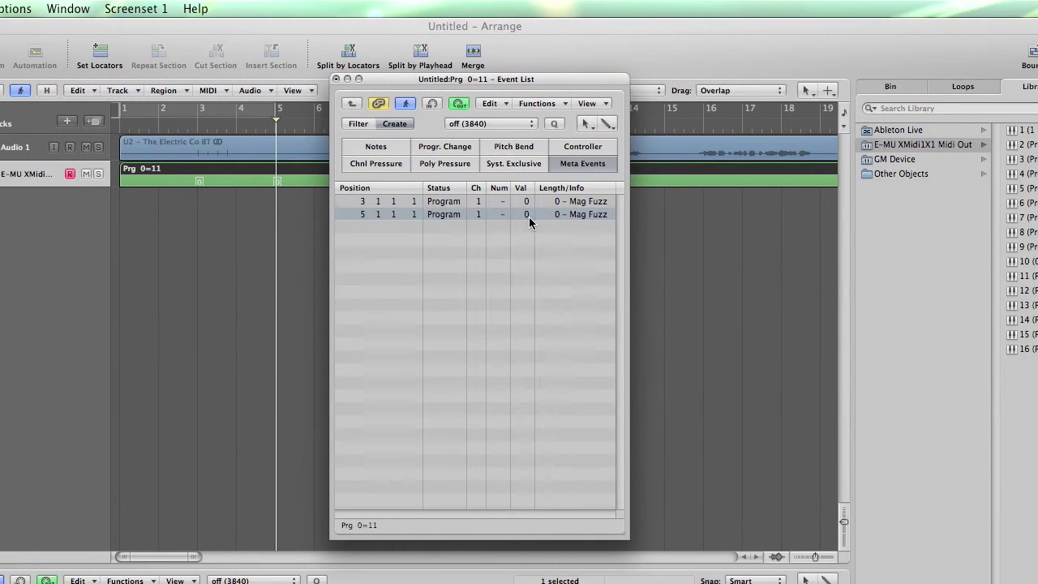
left_click(620, 214)
left_click(519, 227)
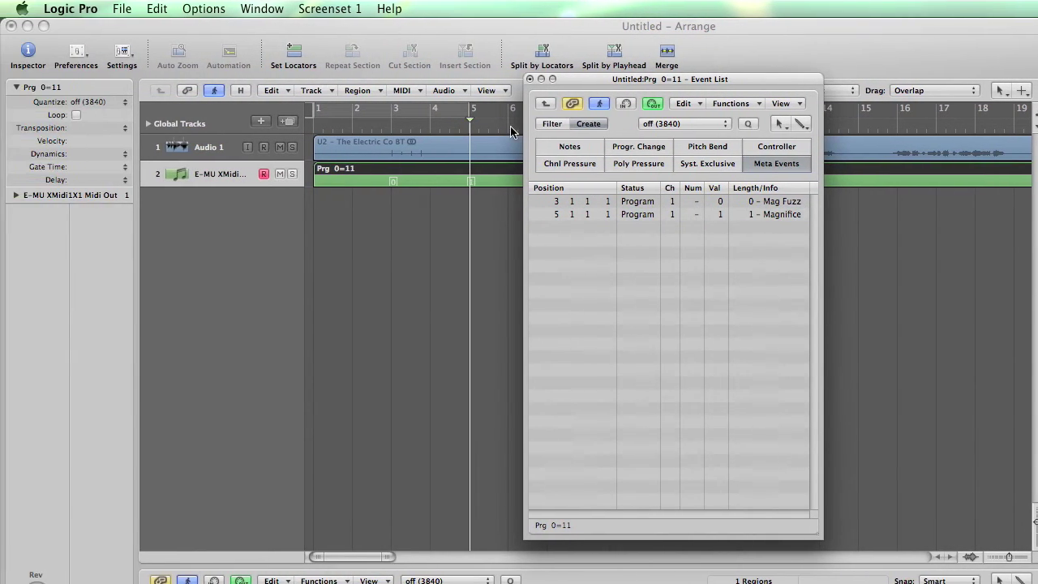
Insert a controller event at position 7 1 1 1 and set it to controller 2 (Breath) with value 127
left_click_drag(536, 79, 667, 86)
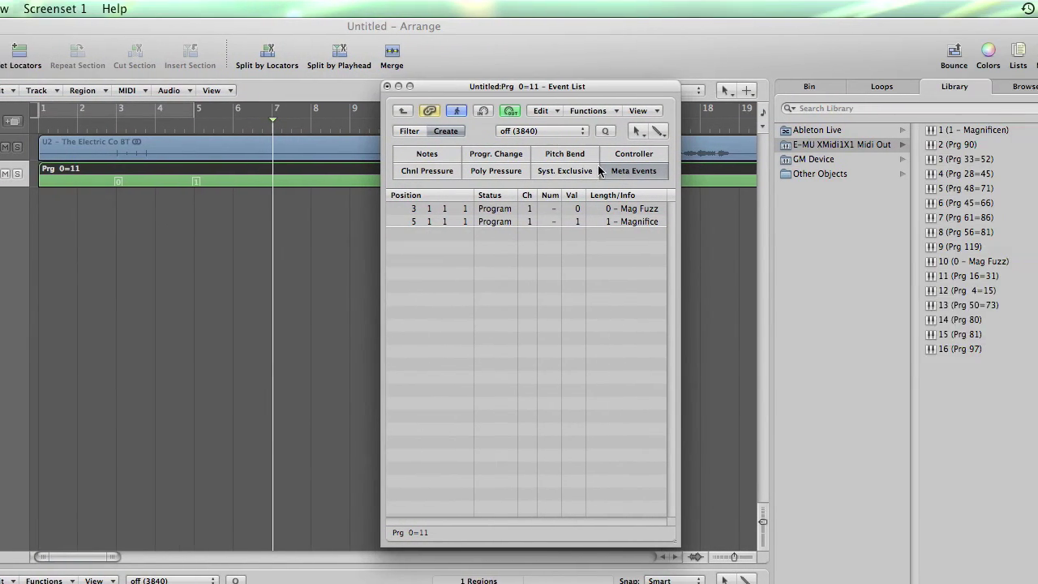
left_click(634, 153)
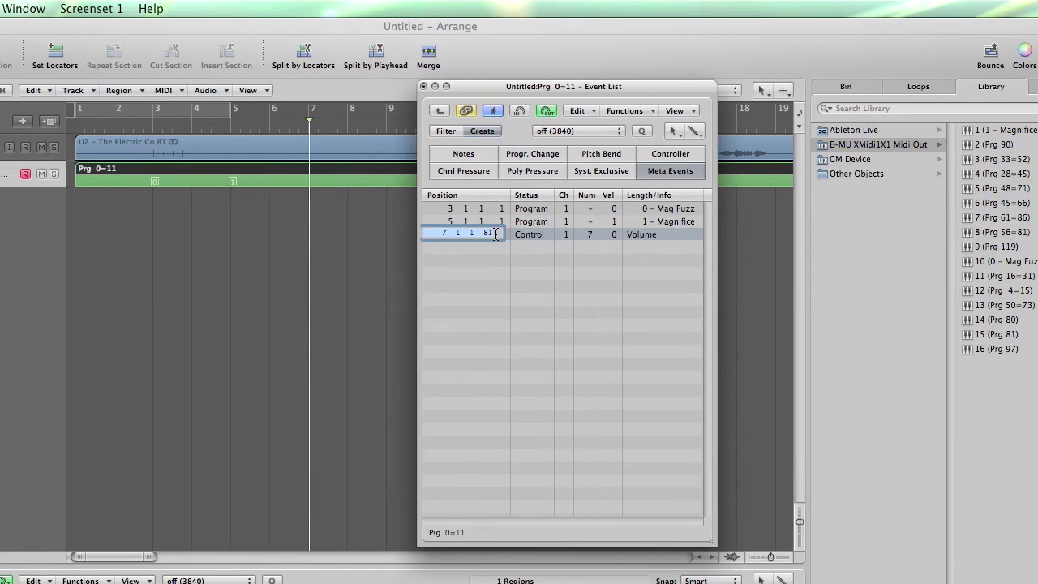
key("Return")
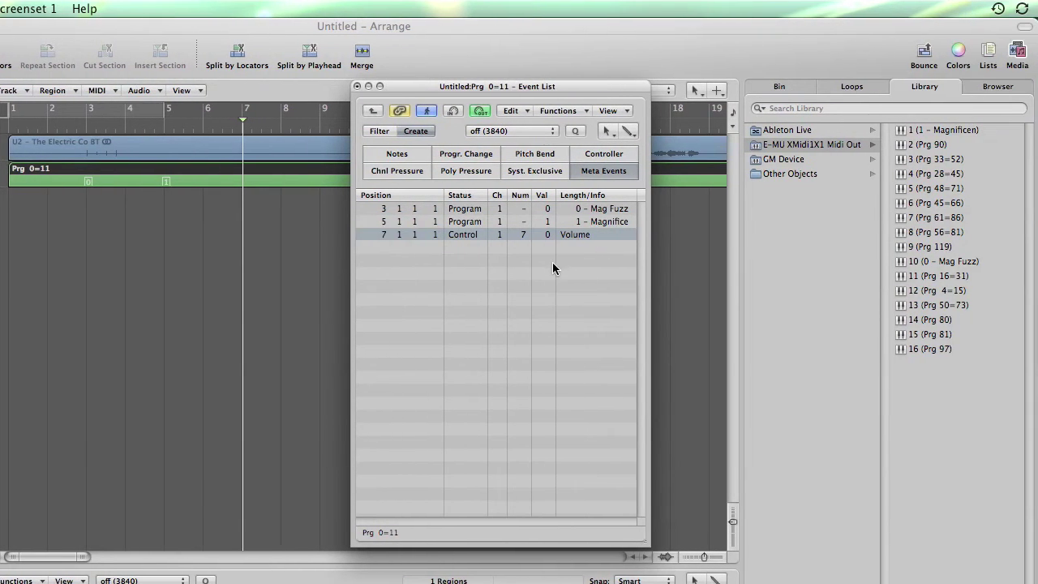
left_click(508, 236)
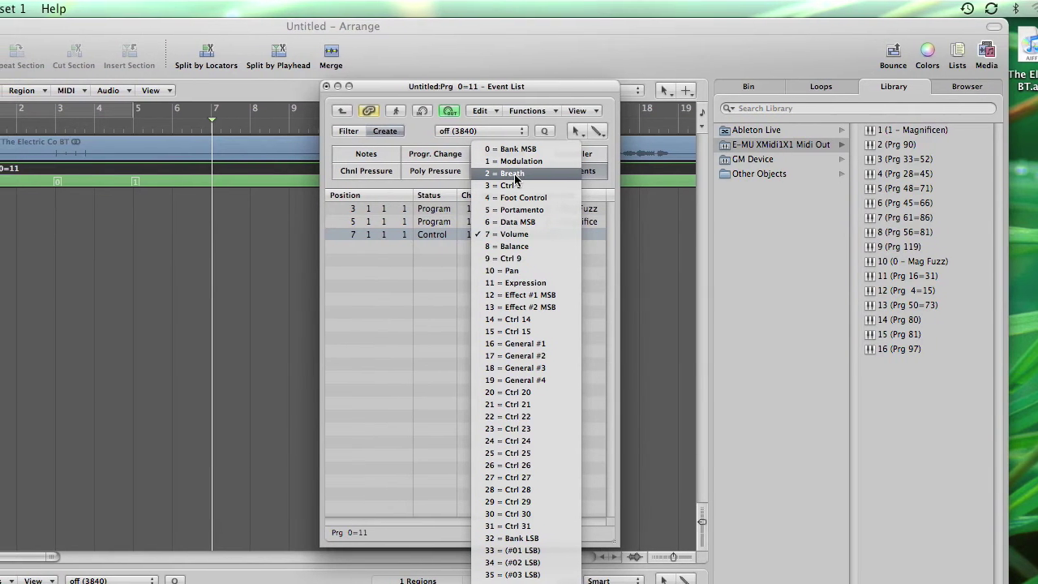
left_click(518, 174)
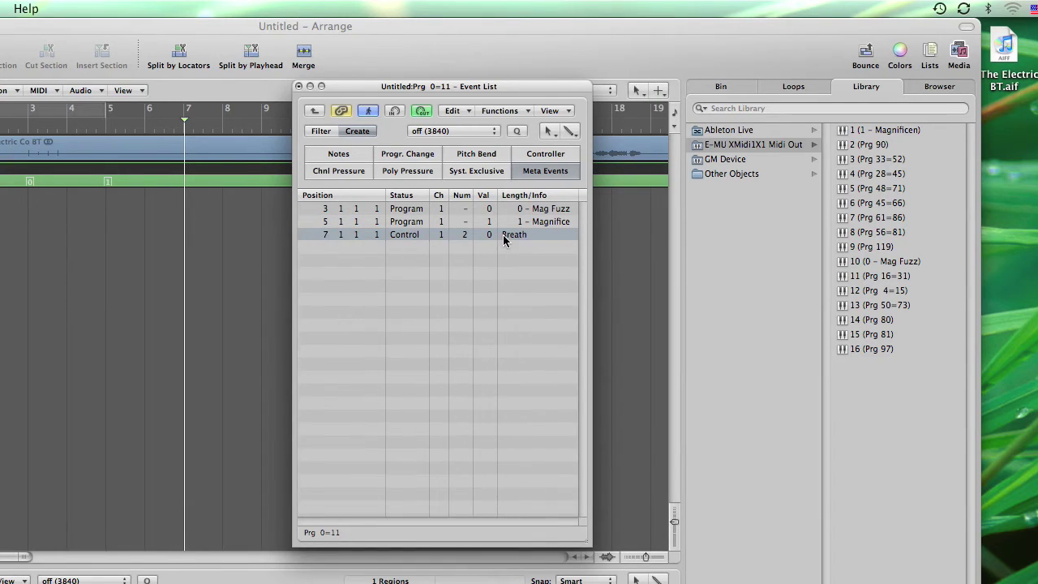
double_click(489, 234)
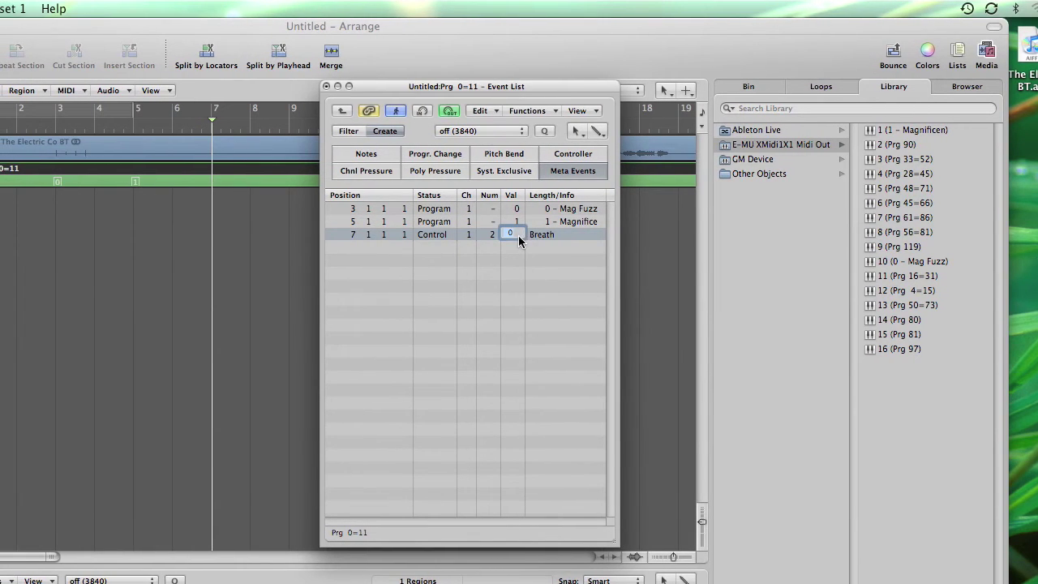
type("127")
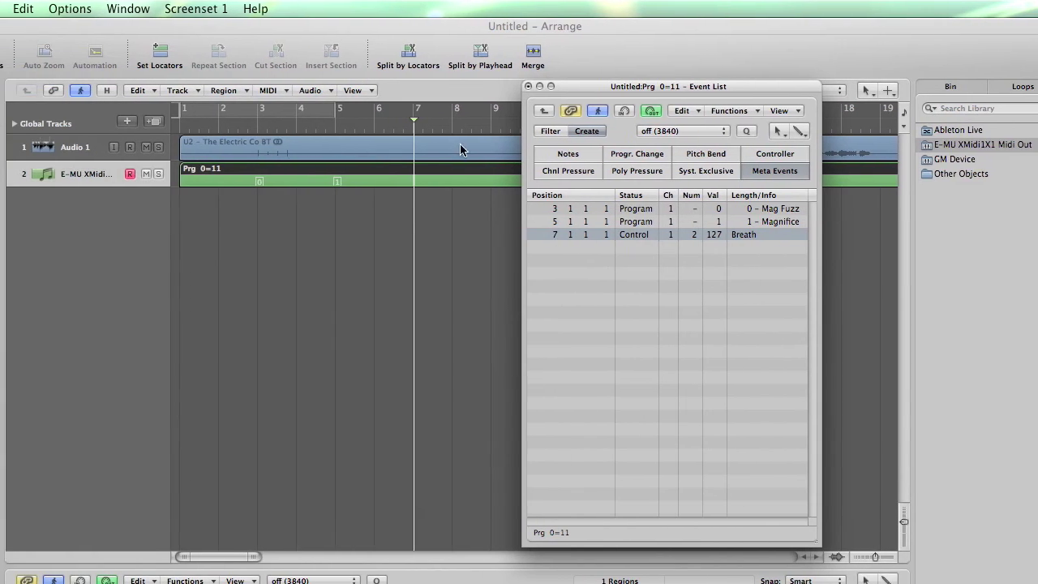
Insert a controller event at bar 8 and delete the stray program change there
left_click(494, 129)
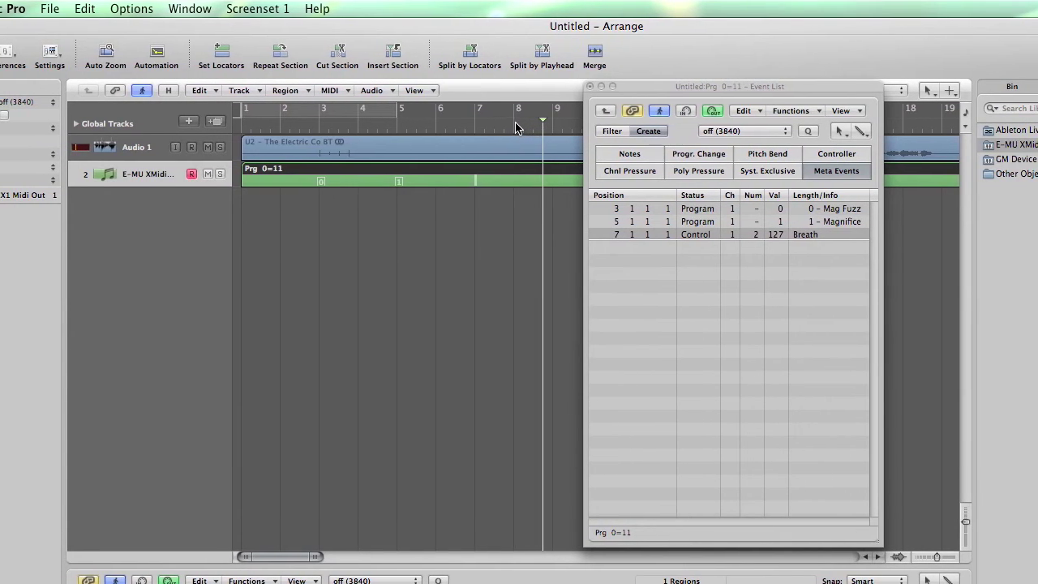
left_click(524, 122)
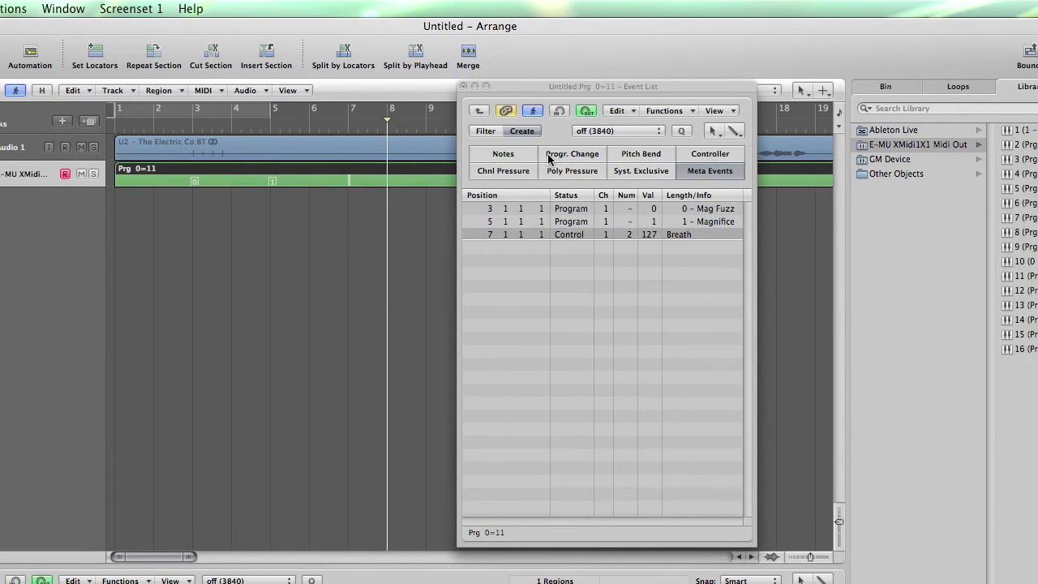
left_click(525, 158)
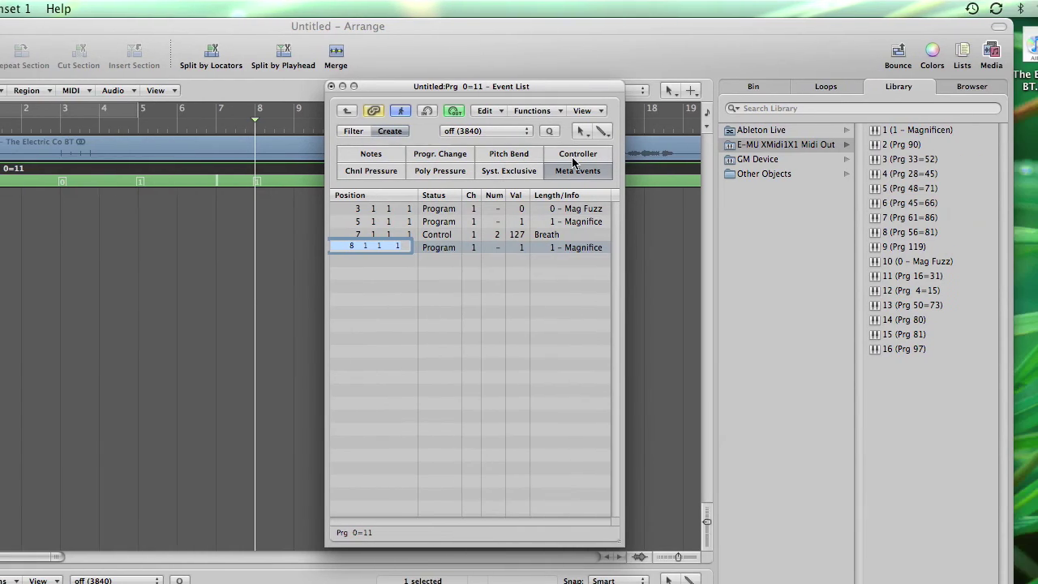
left_click(660, 153)
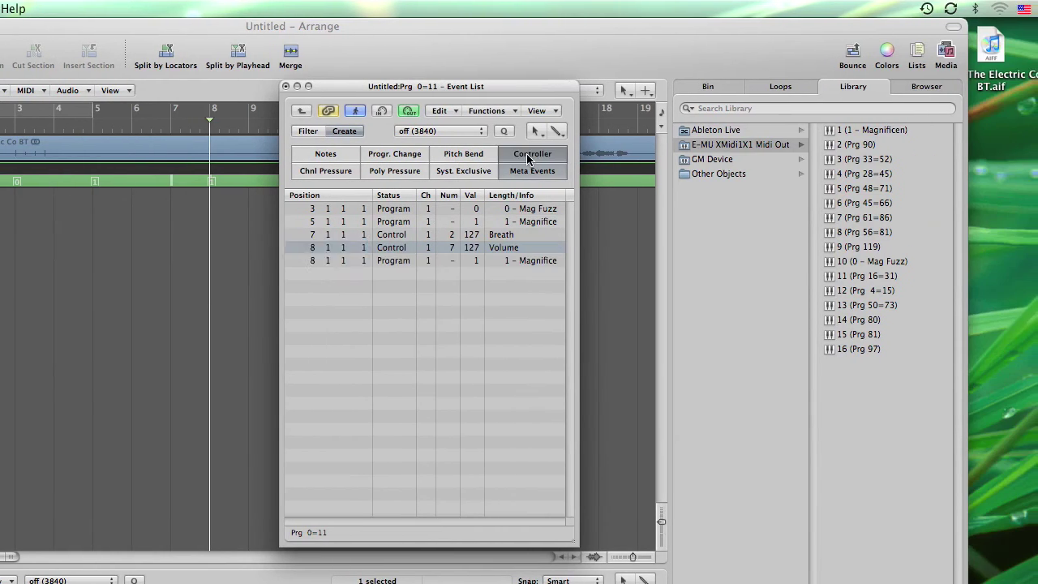
left_click(454, 260)
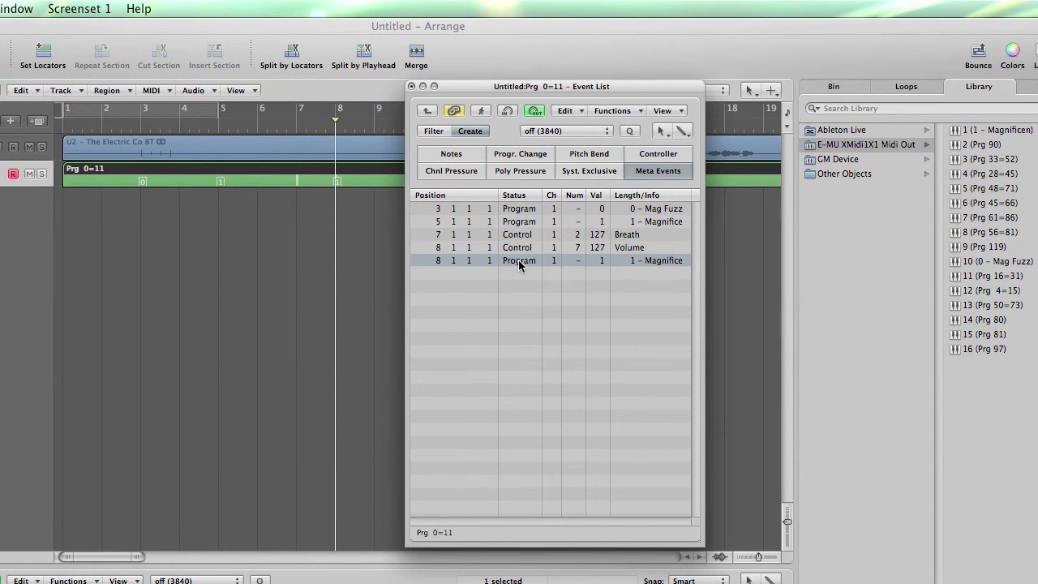
key("BackSpace")
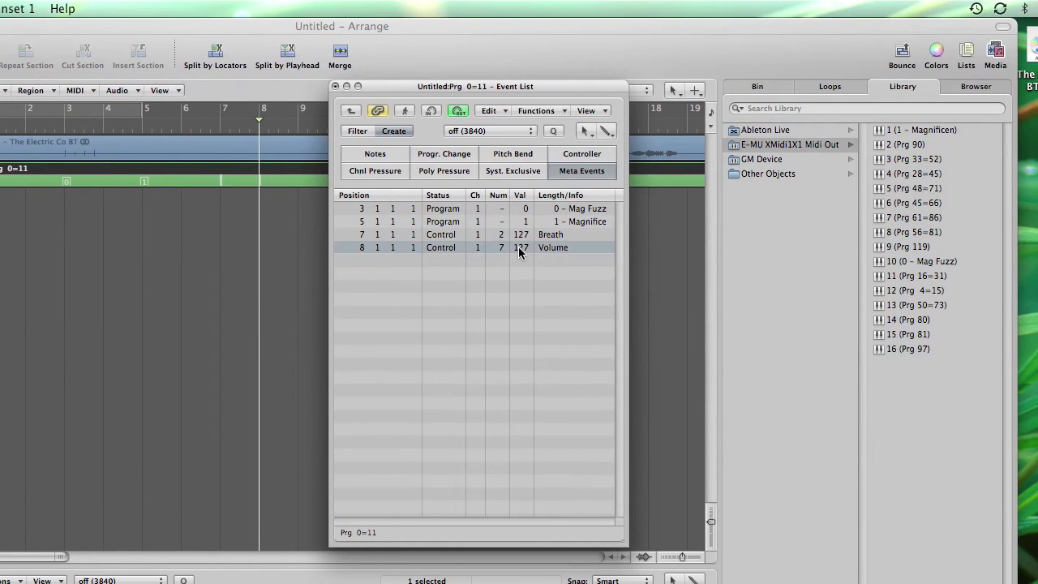
Change the bar 8 controller event to controller 2 (Breath) with value 0
left_click(522, 248)
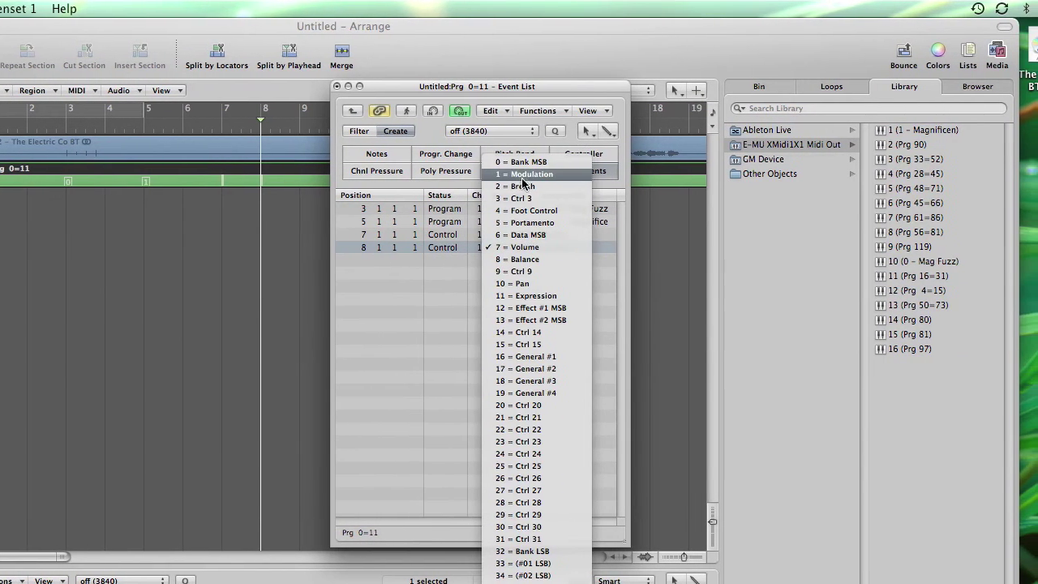
left_click(523, 186)
double_click(518, 247)
type("0")
key("Return")
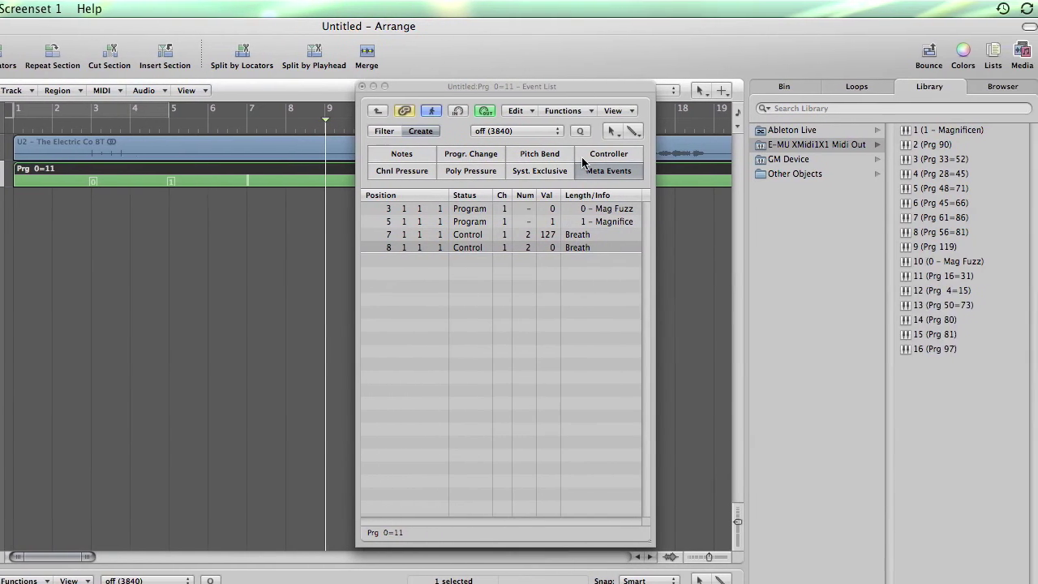
Insert a controller event at bar 9 and set it to controller 2 (Breath) with value 127
left_click(586, 156)
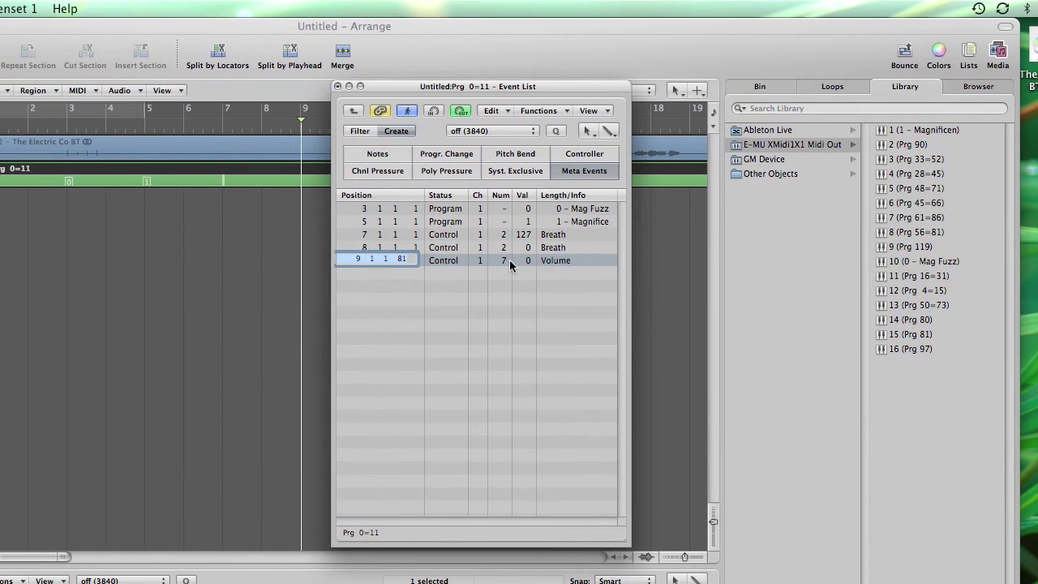
left_click(515, 260)
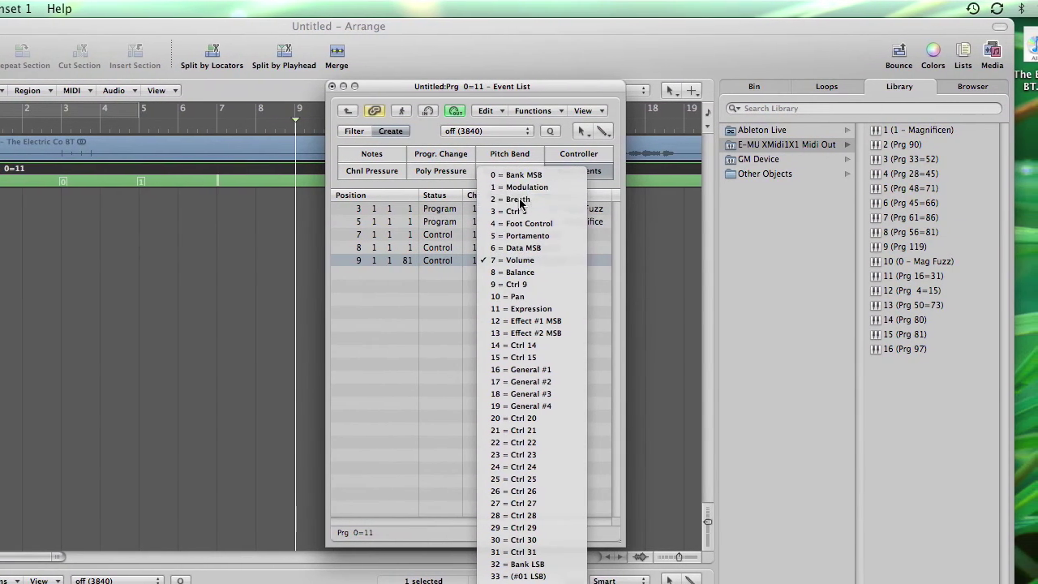
left_click(535, 203)
left_click(509, 261)
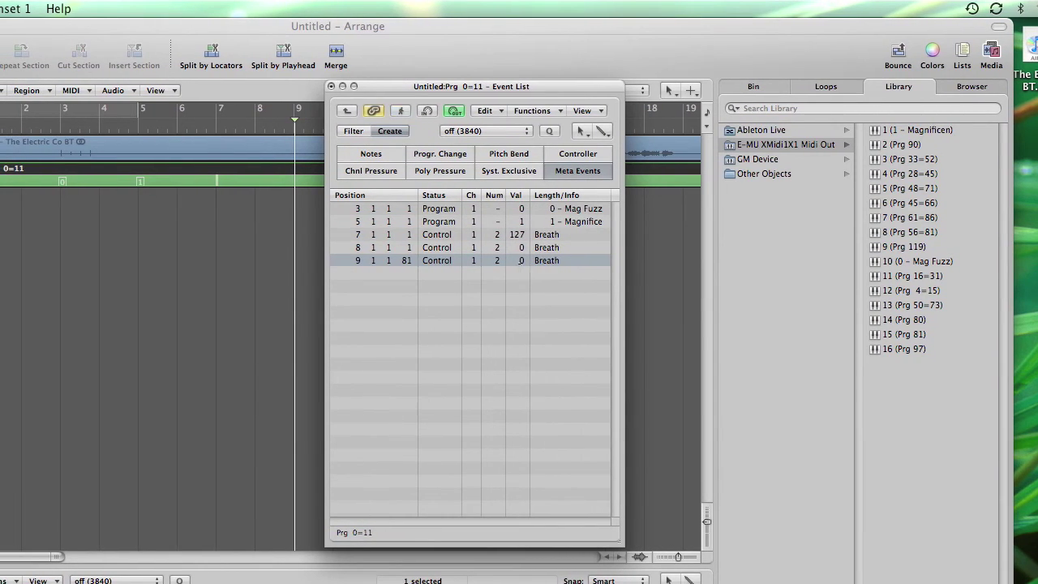
type("127")
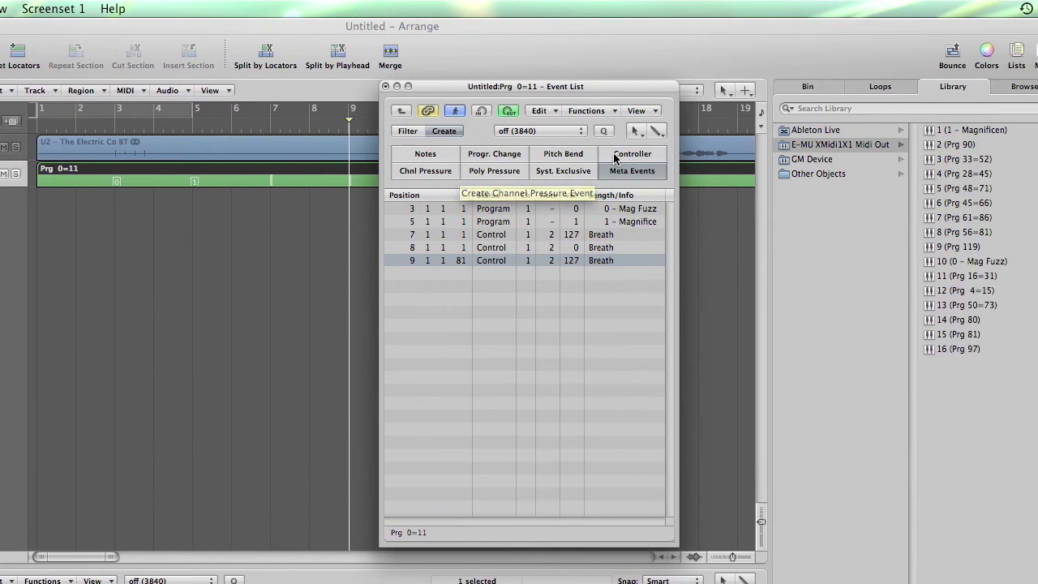
Insert another controller event at bar 9, assigned to controller 3 (Ctrl 3) with value 0
left_click(692, 155)
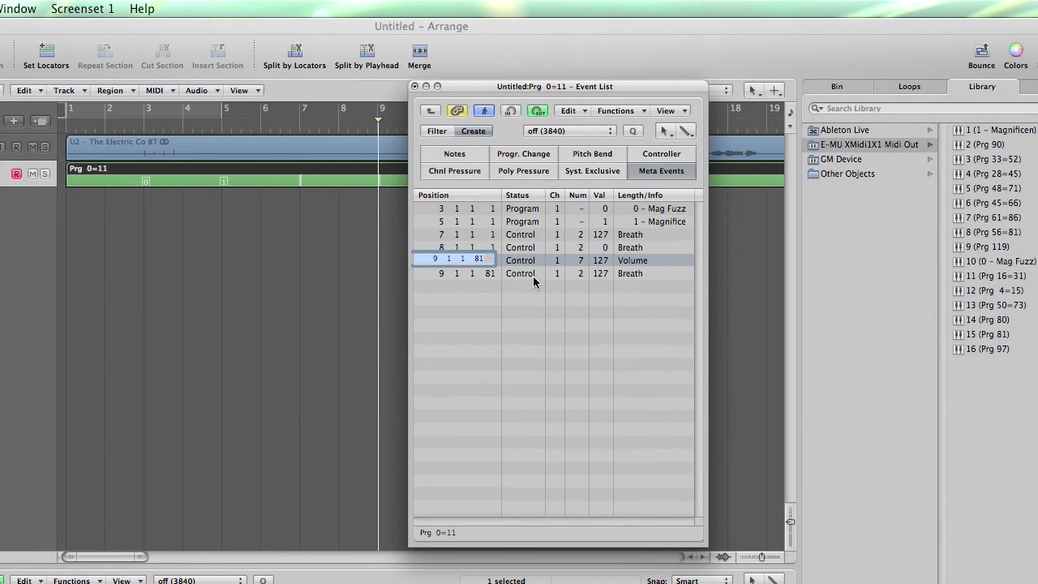
left_click(556, 261)
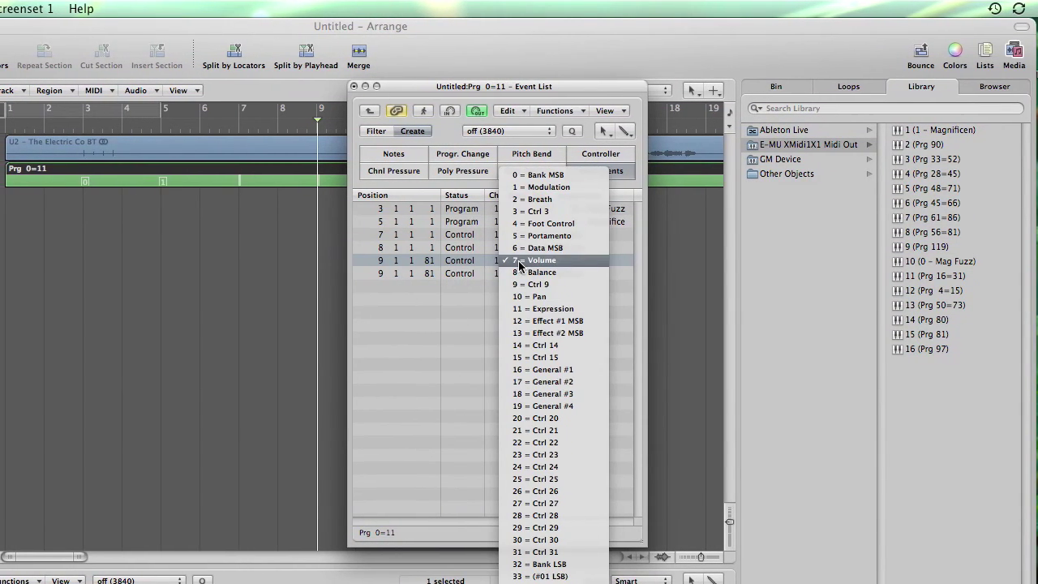
left_click(536, 210)
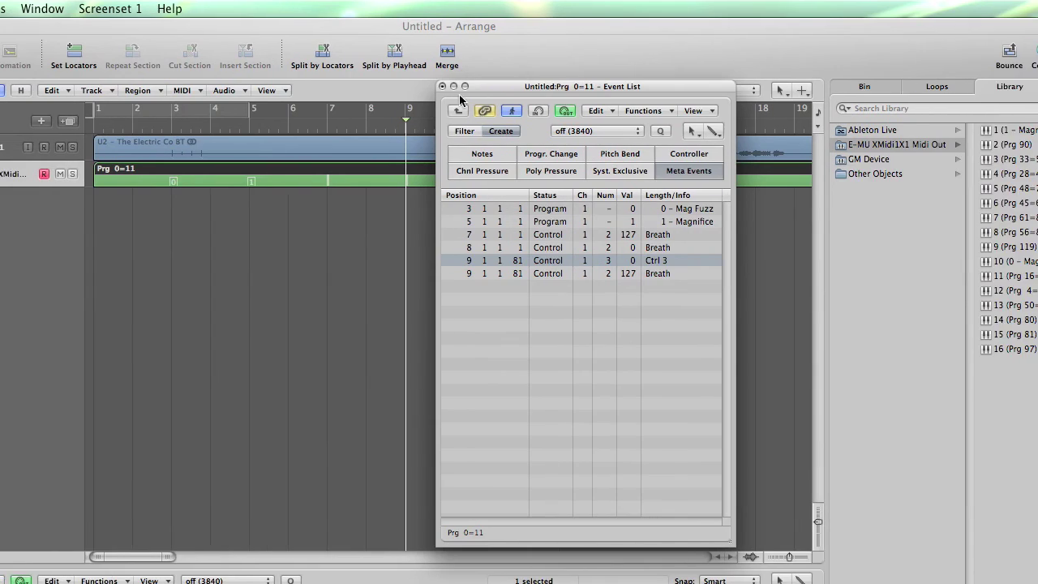
Close the Event List and play the project from the start to check the program changes on the external device
left_click(353, 86)
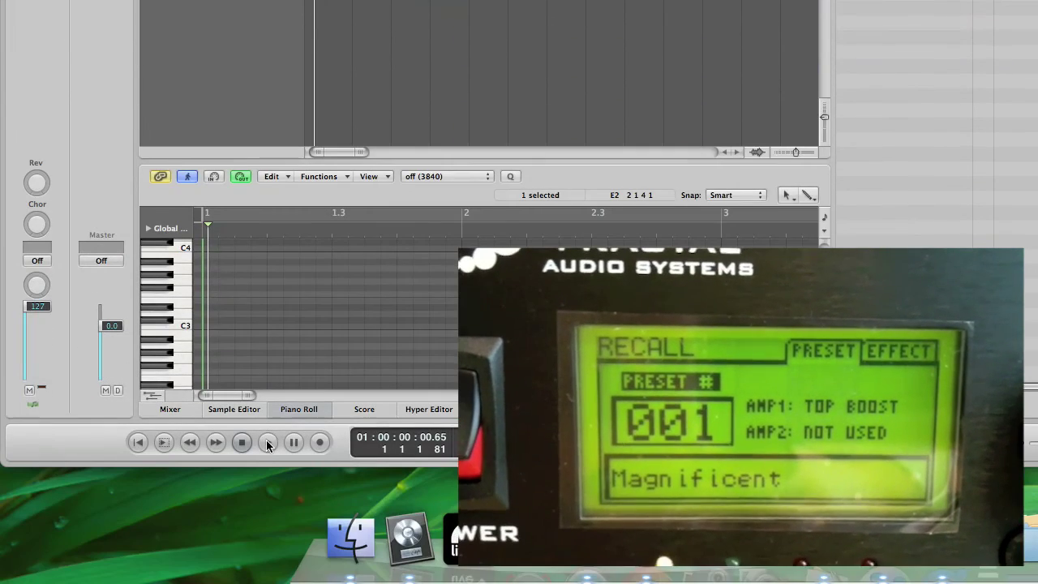
left_click(267, 442)
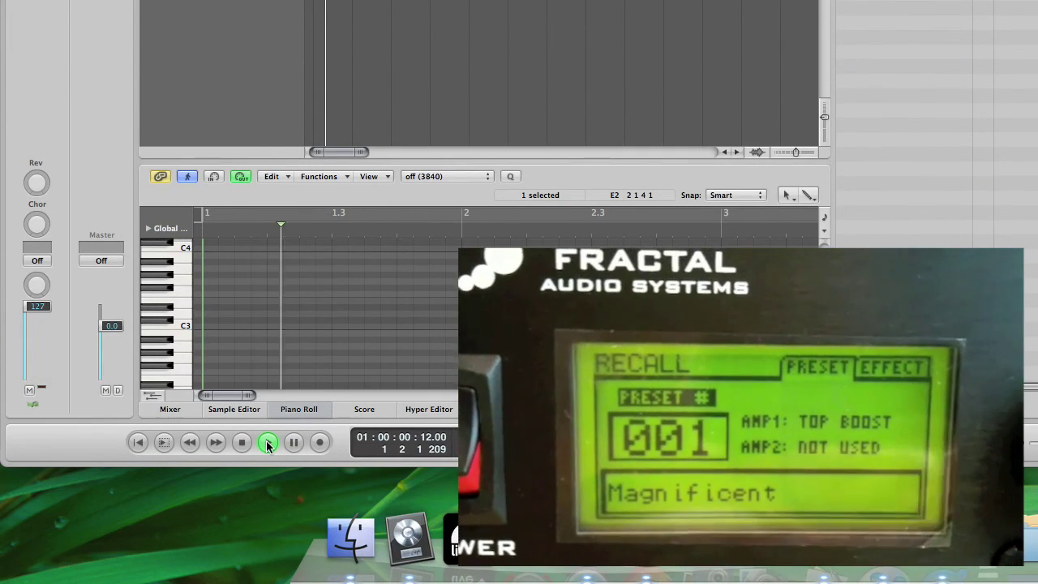